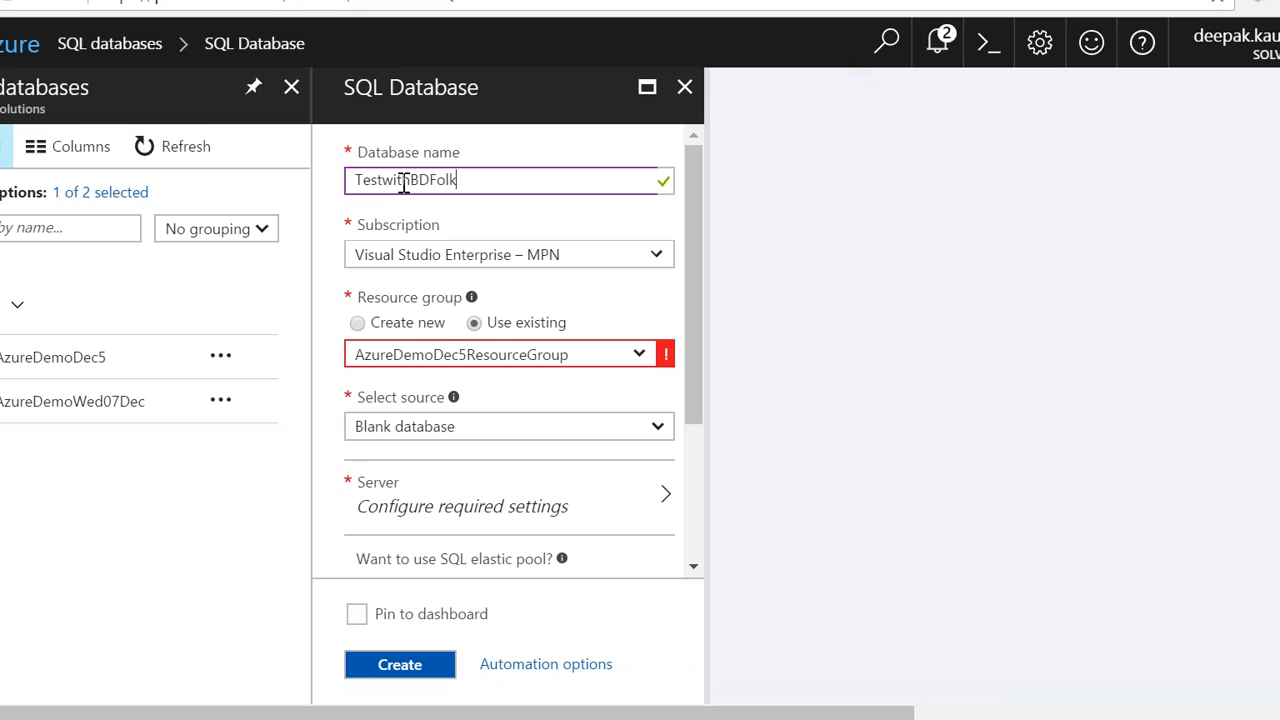
Step: Assign the new SQL database to the existing resource group rayvisionsite and keep Blank database as its source
click(474, 254)
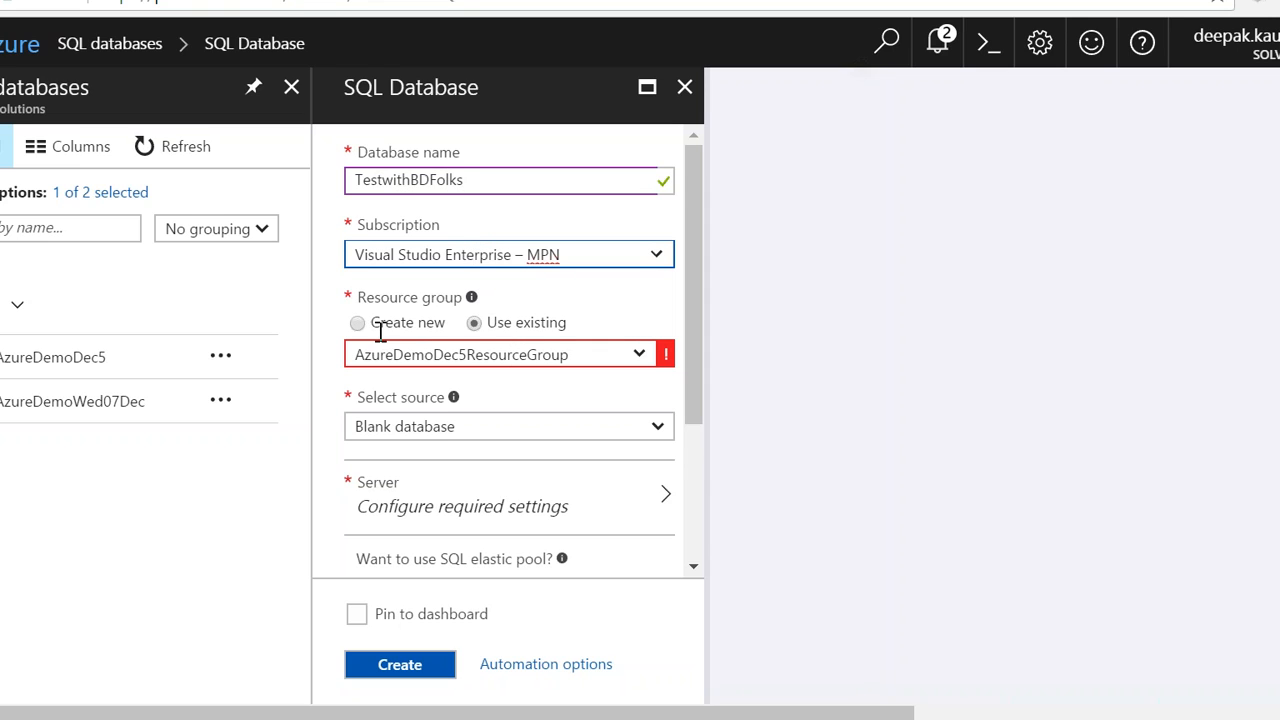
click(638, 356)
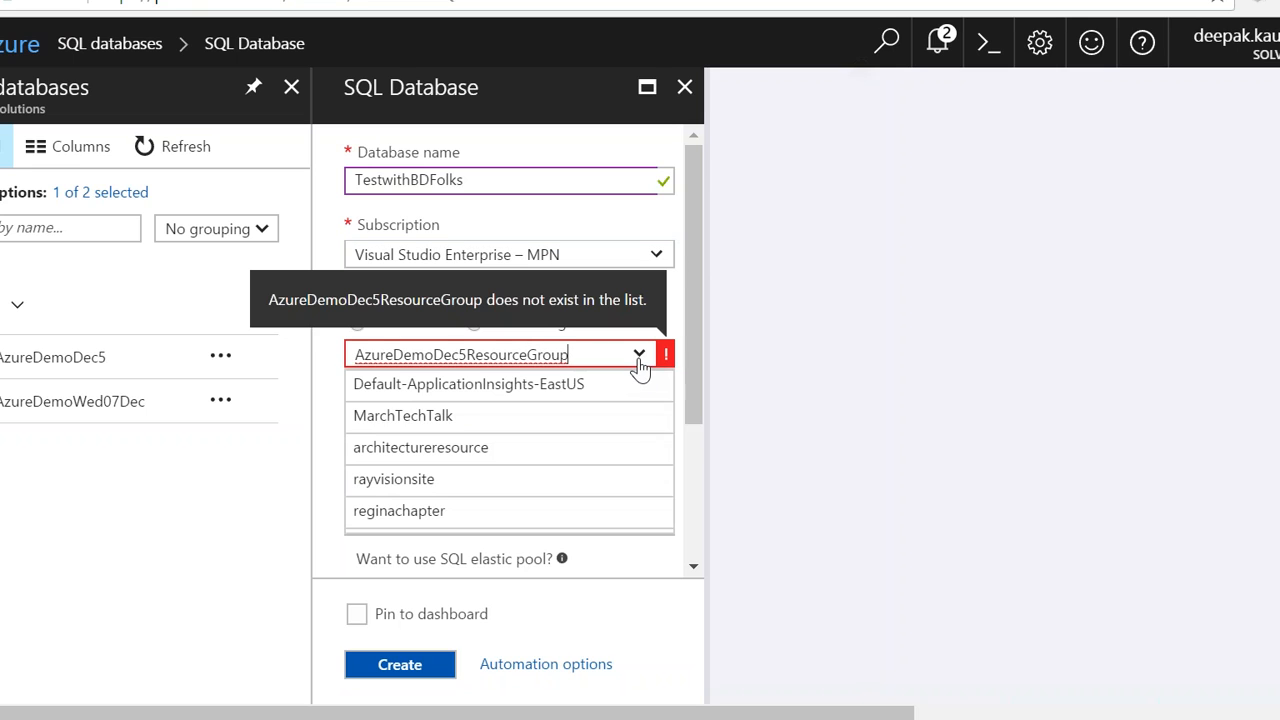
click(513, 486)
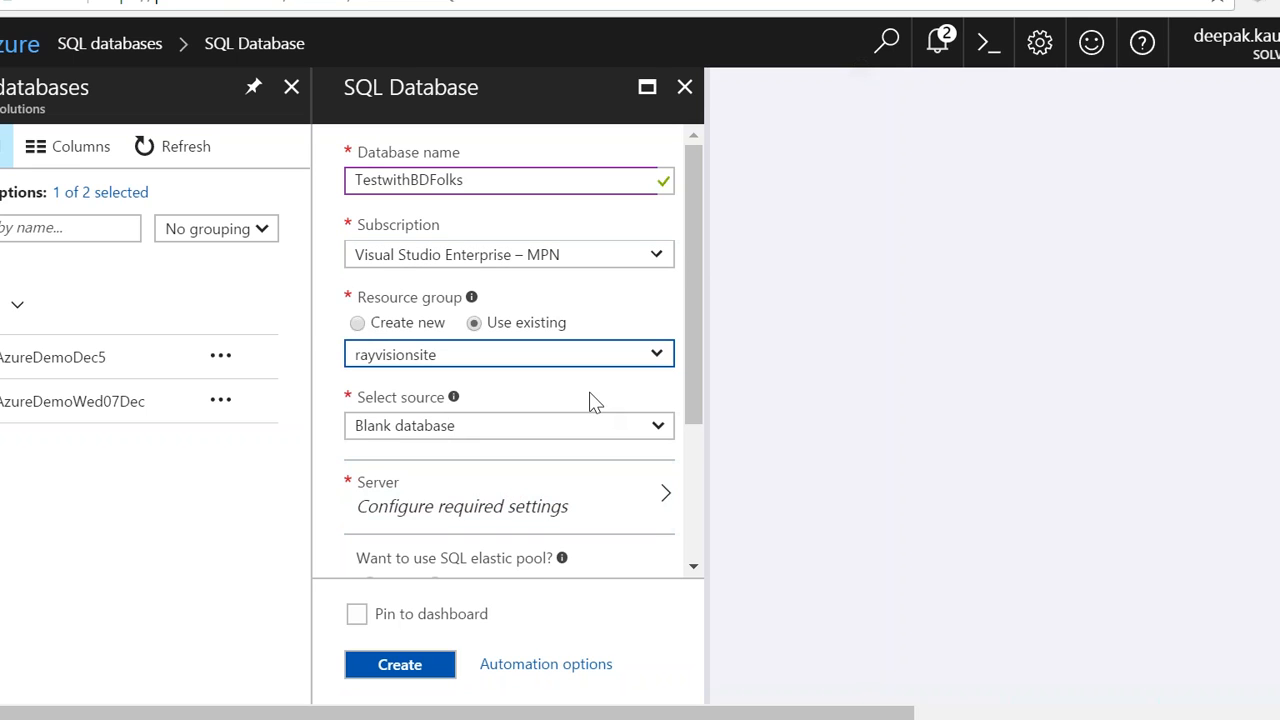
click(515, 431)
click(516, 443)
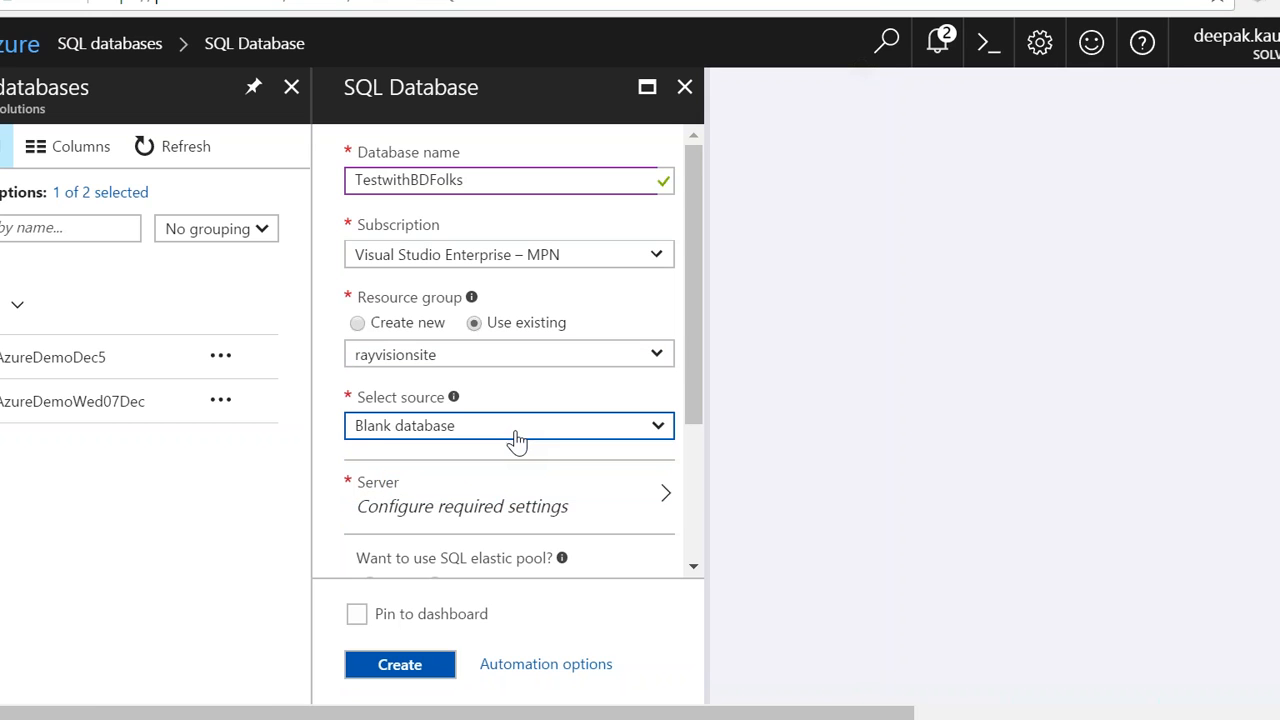
Step: Open the new server form for the database and enable pinning the database to the dashboard
click(491, 517)
click(860, 165)
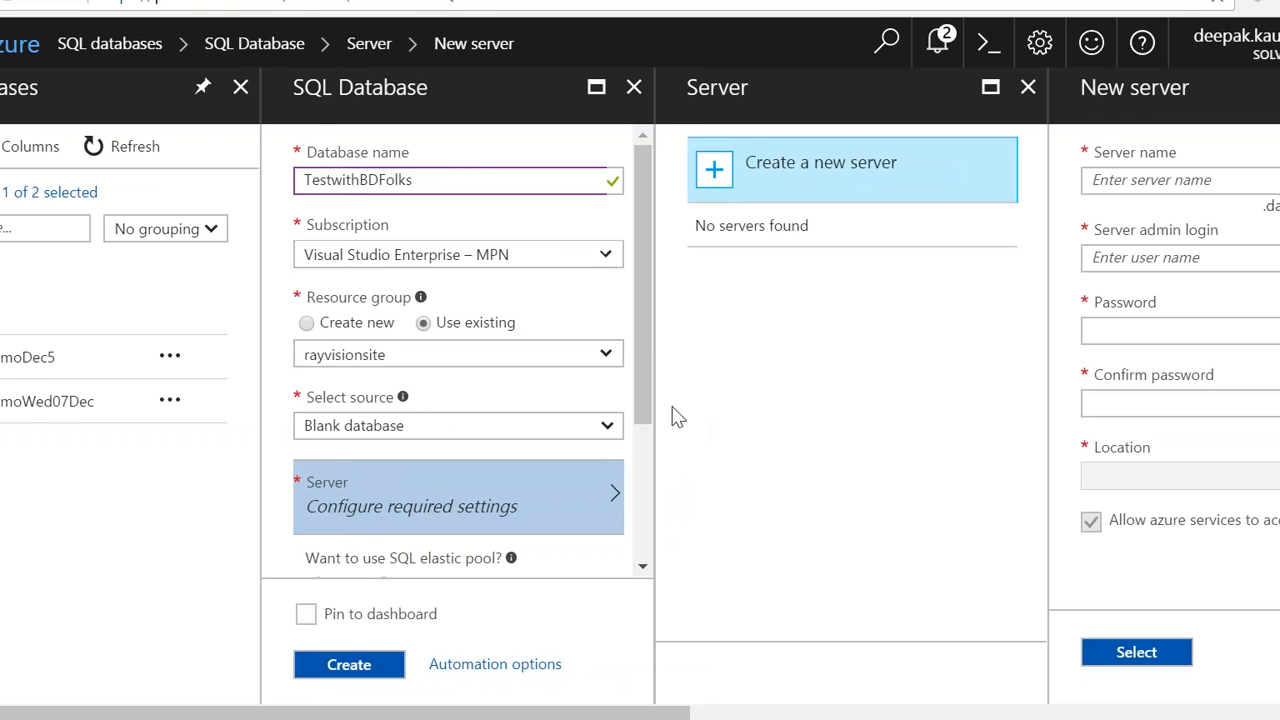
drag(640, 391, 660, 548)
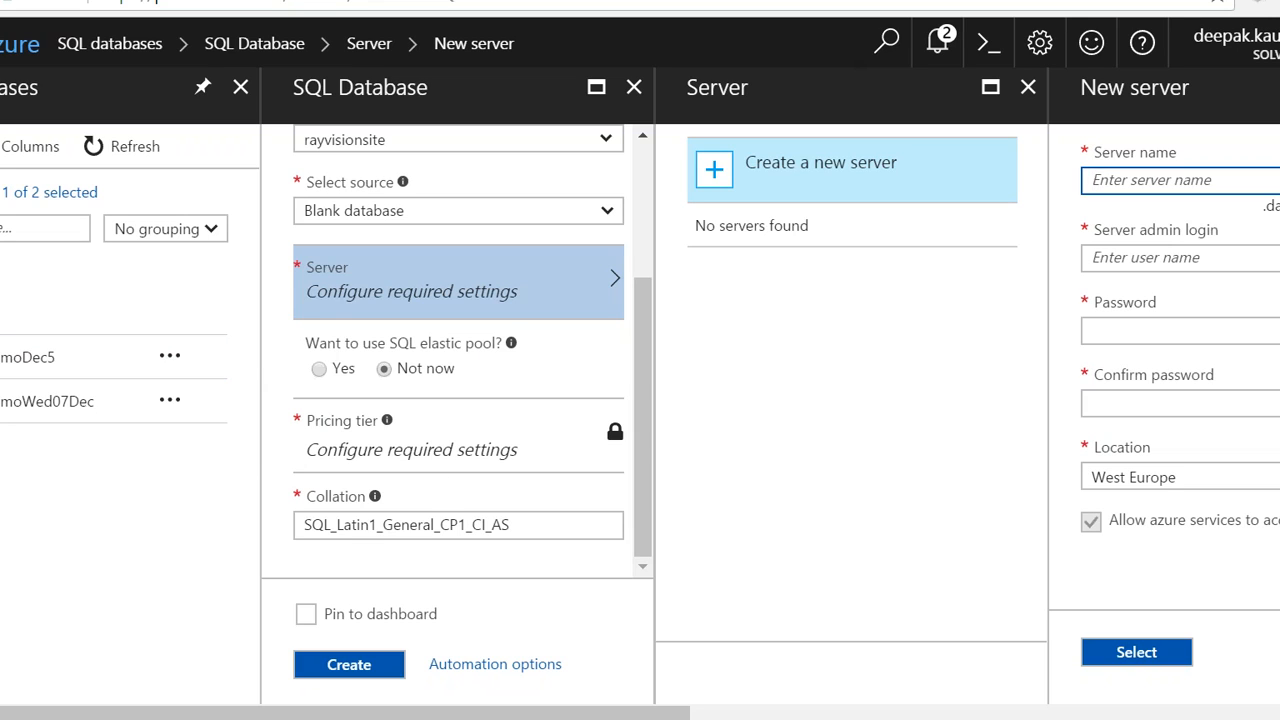
click(398, 616)
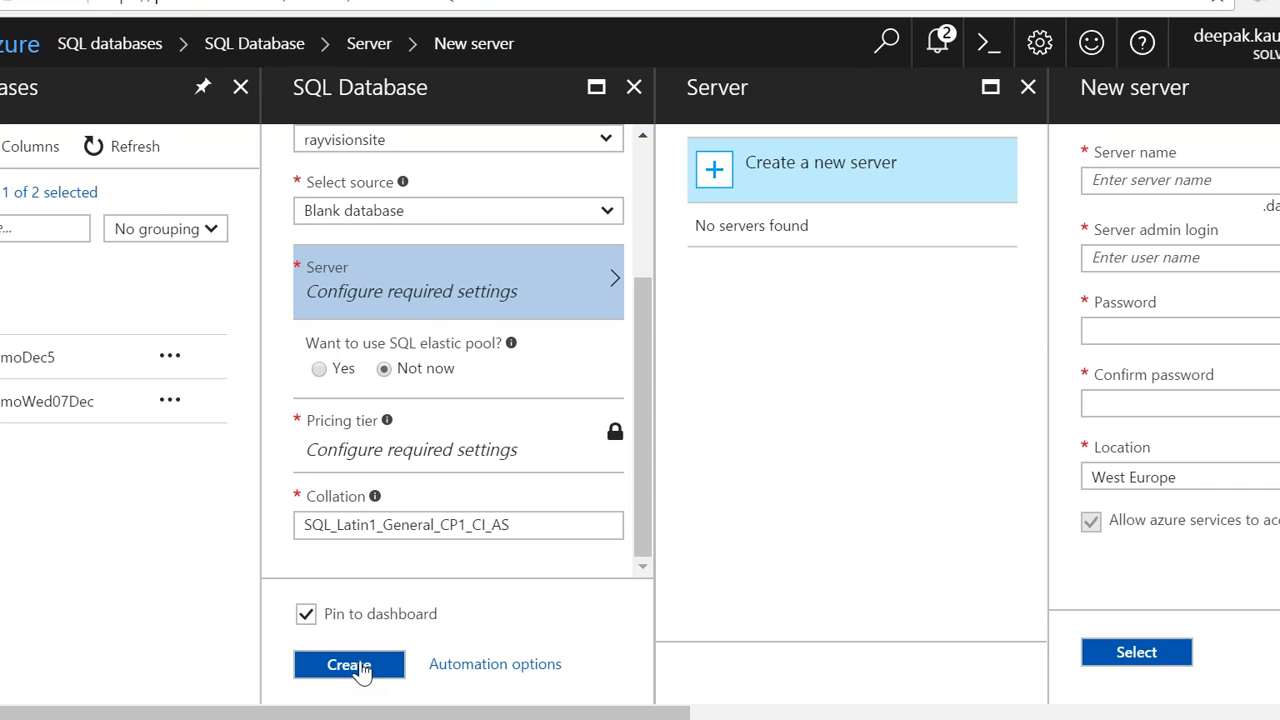
drag(643, 282, 641, 326)
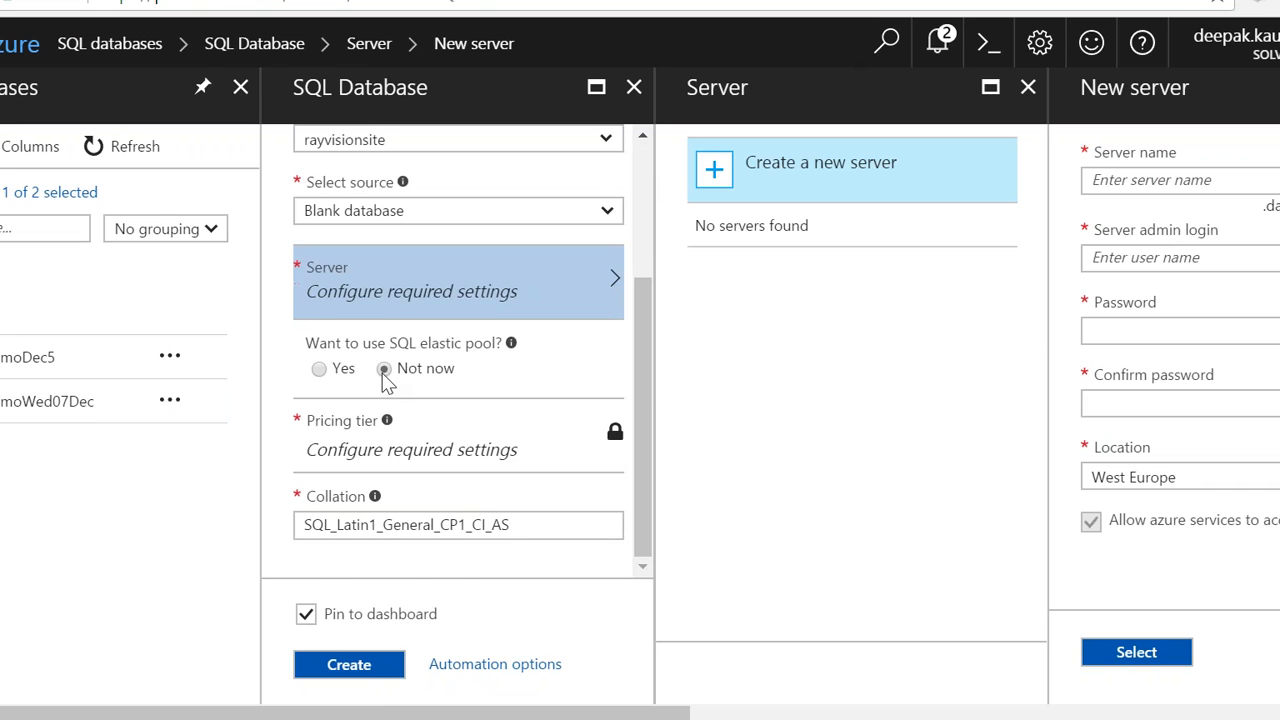
Step: Abandon the unsaved database form to view the AzureDemoDec5 data warehouse overview, and return to the SQL databases list
click(33, 352)
click(708, 145)
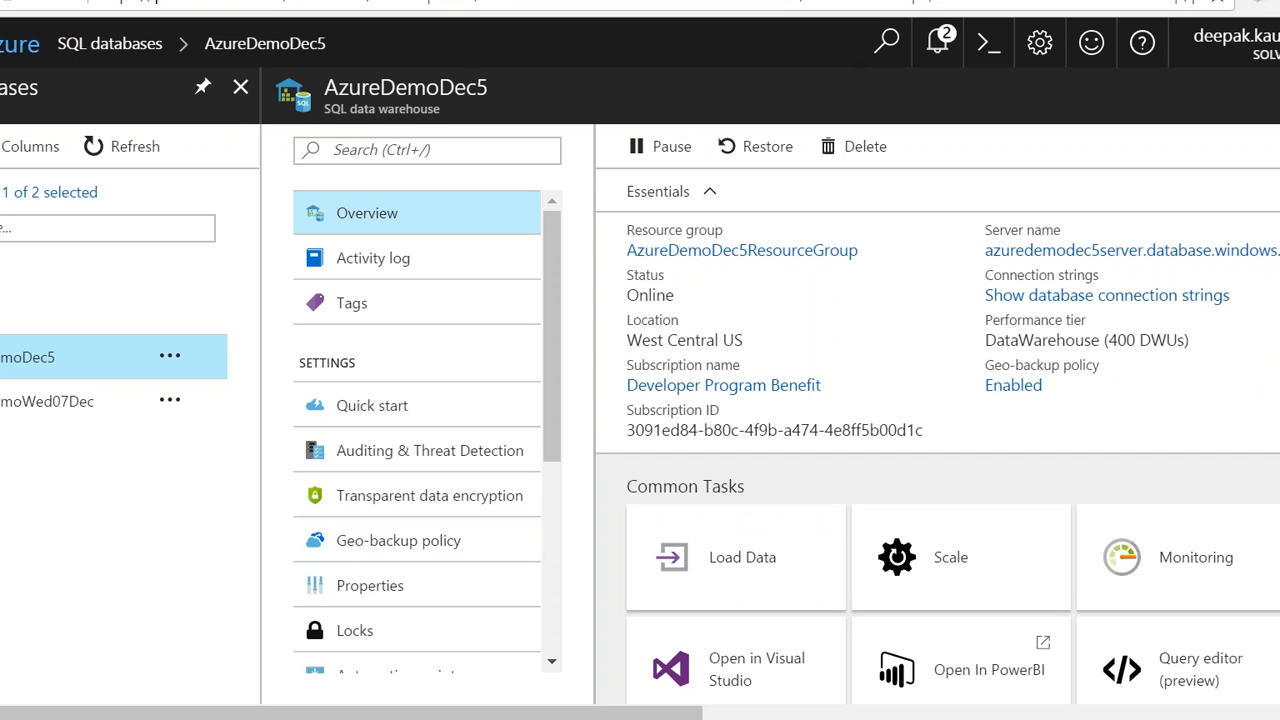
click(2, 450)
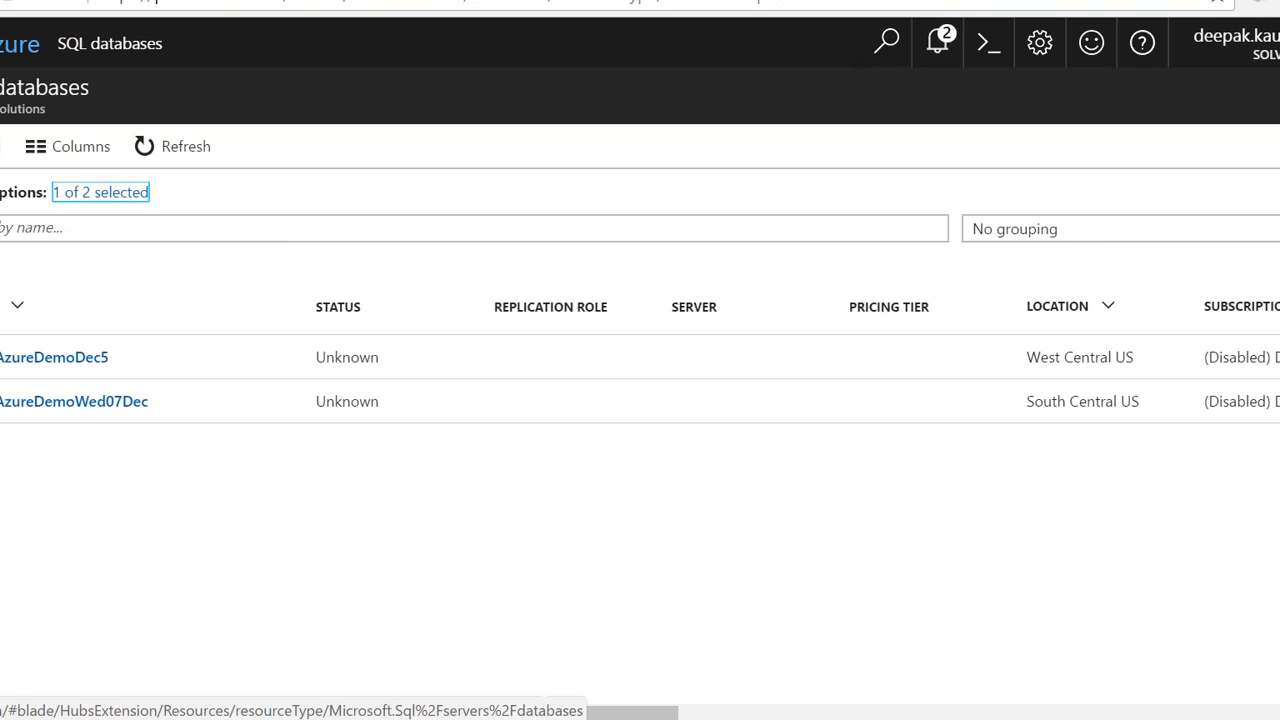
Step: Open a blank SQL database creation form and examine its elastic pool, pricing tier and collation settings
click(1, 158)
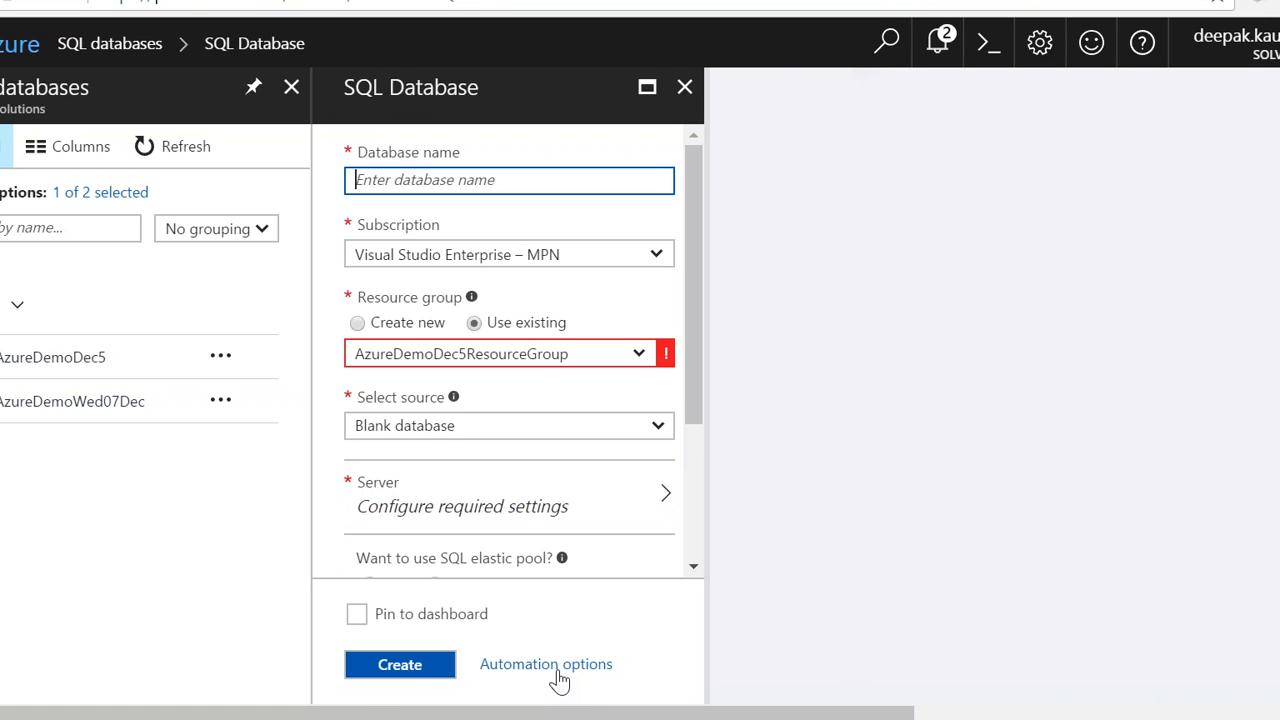
drag(692, 432, 698, 547)
click(532, 534)
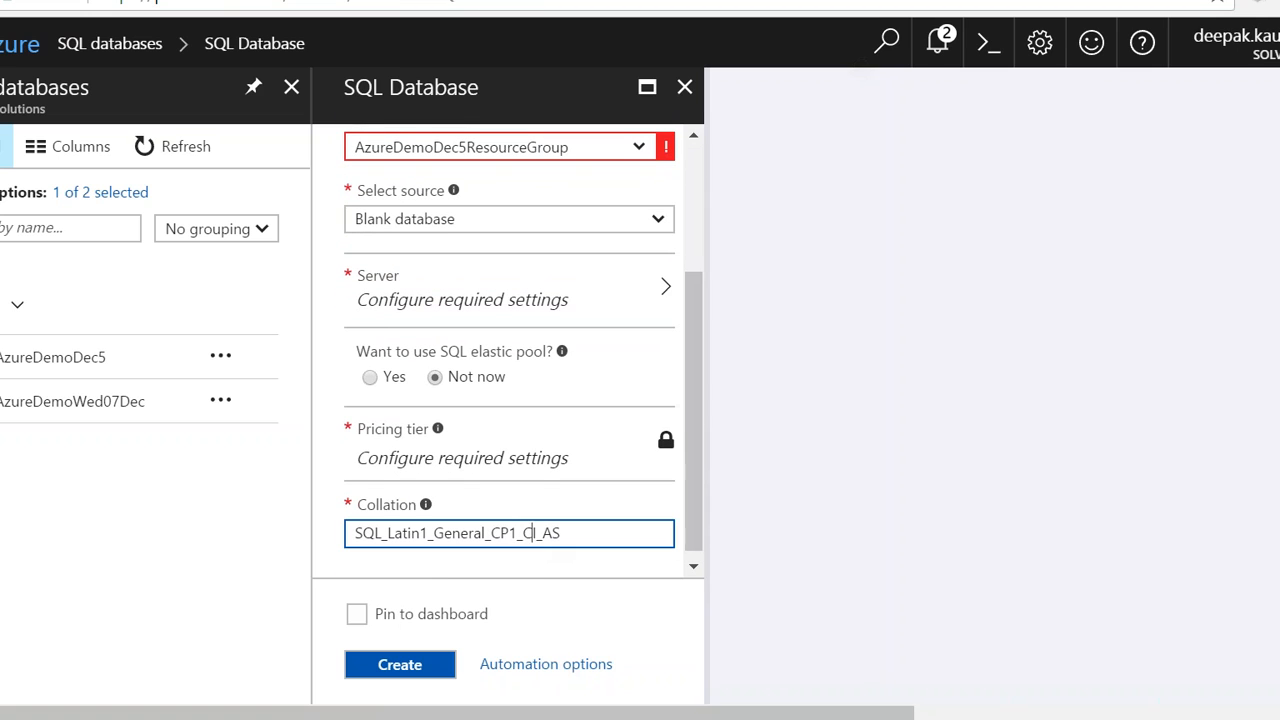
click(609, 478)
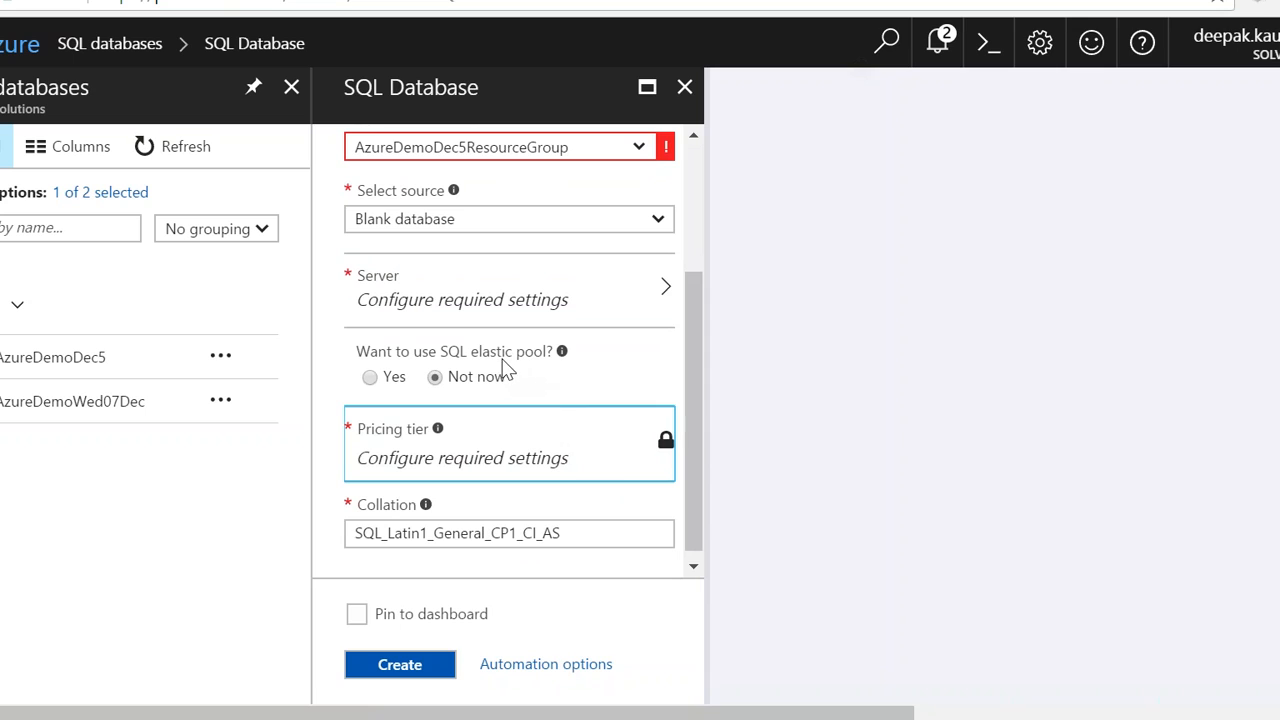
Step: Leave the creation form and examine the overview of the AzureDemoWed07Dec database down to its geo-replication section
click(9, 322)
click(2, 430)
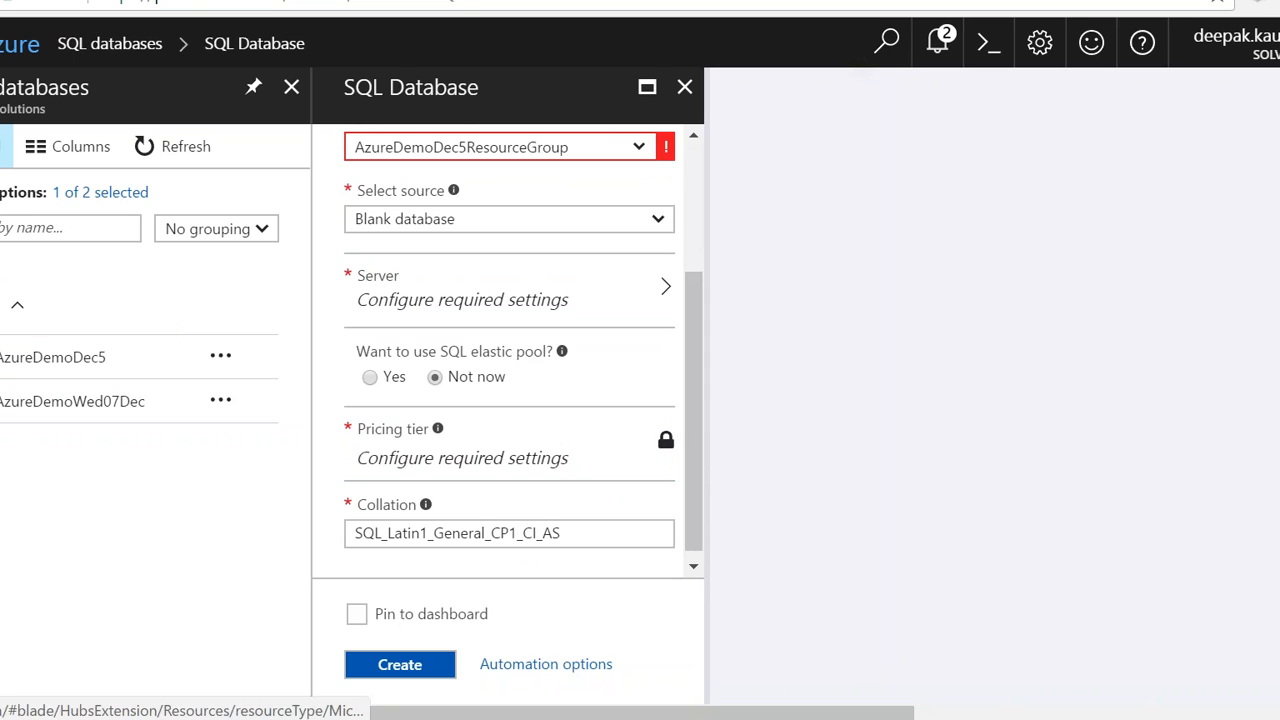
click(721, 147)
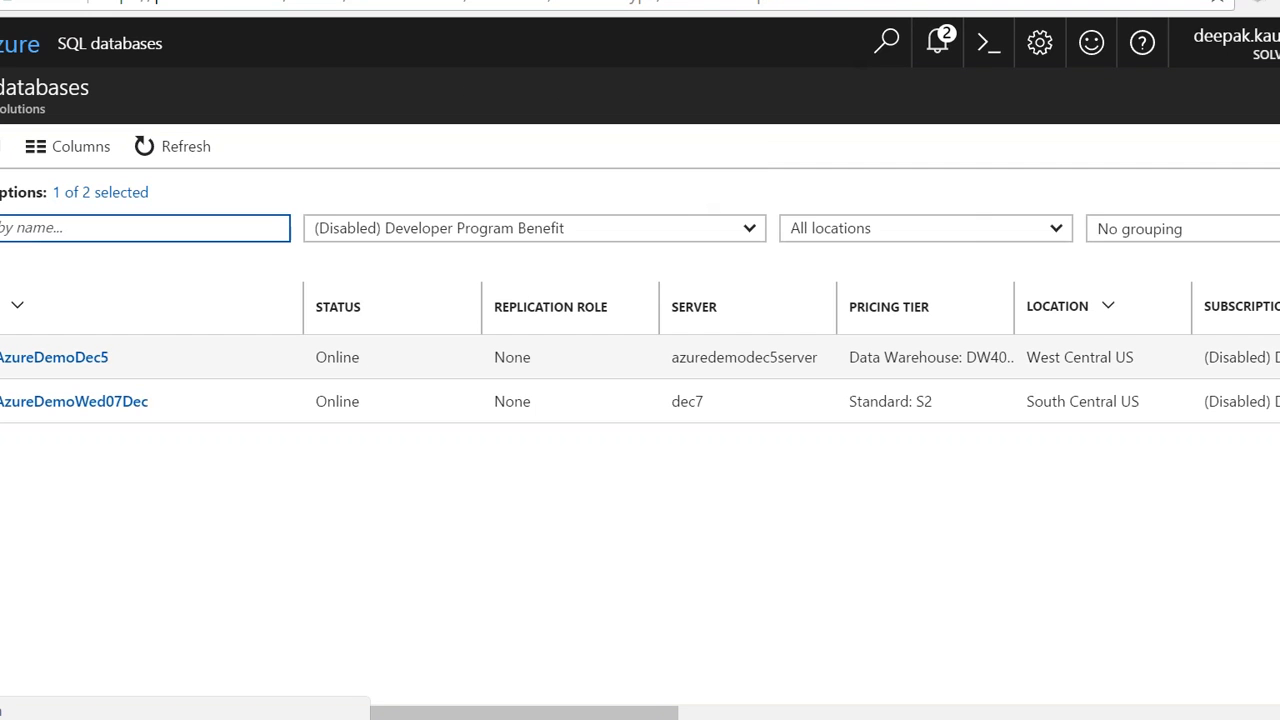
click(66, 405)
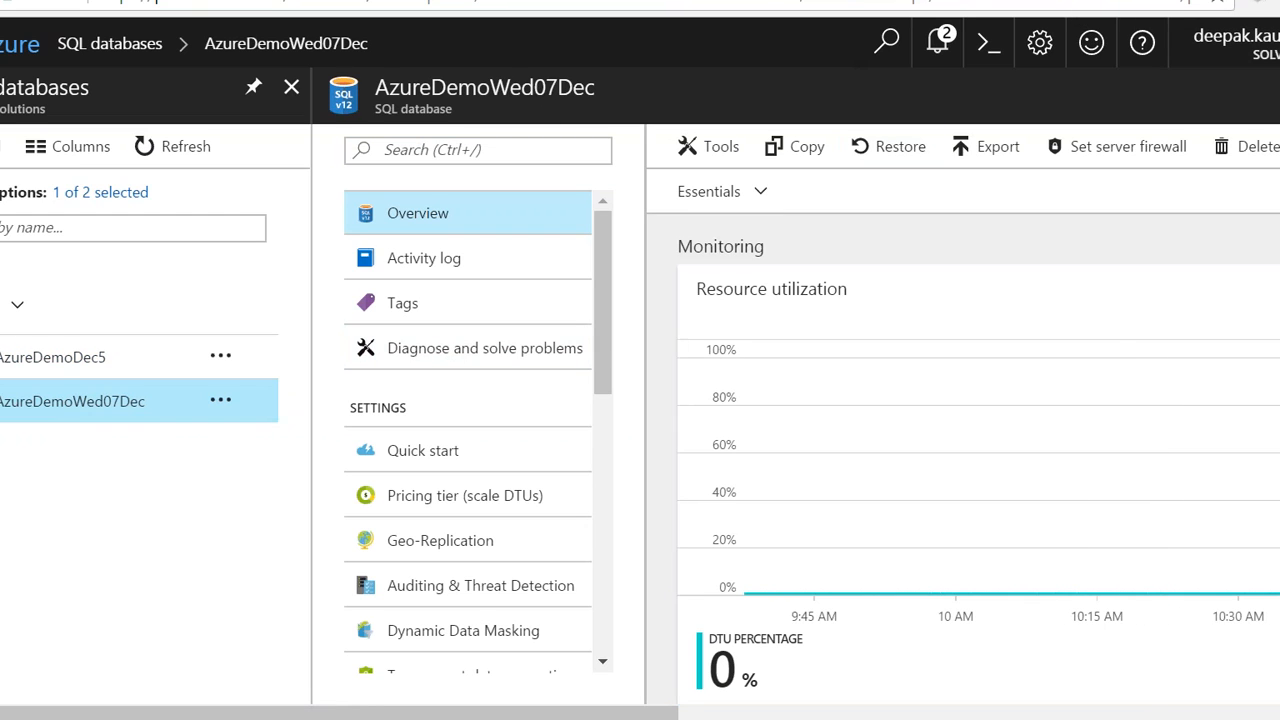
scroll(1166, 396, down, 4)
scroll(978, 436, down, 5)
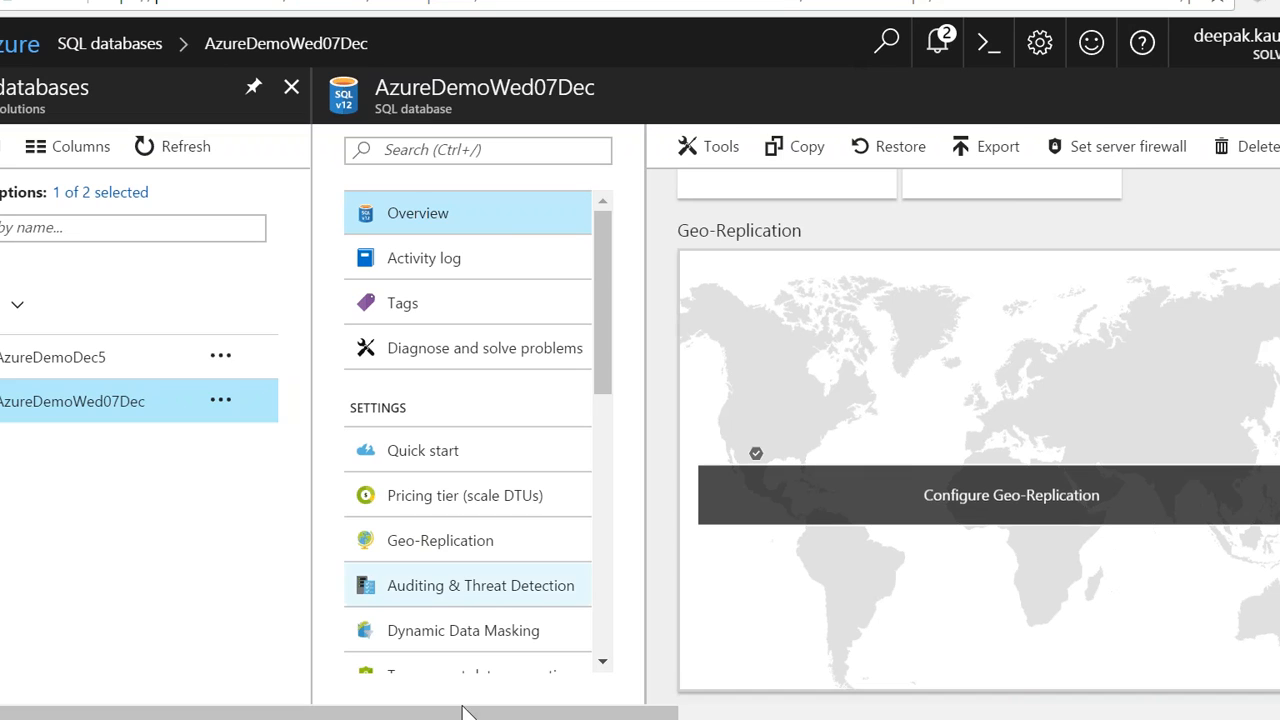
Step: Open the Geo-Replication settings of AzureDemoWed07Dec and look through the database's other settings, monitoring and troubleshooting options
click(450, 542)
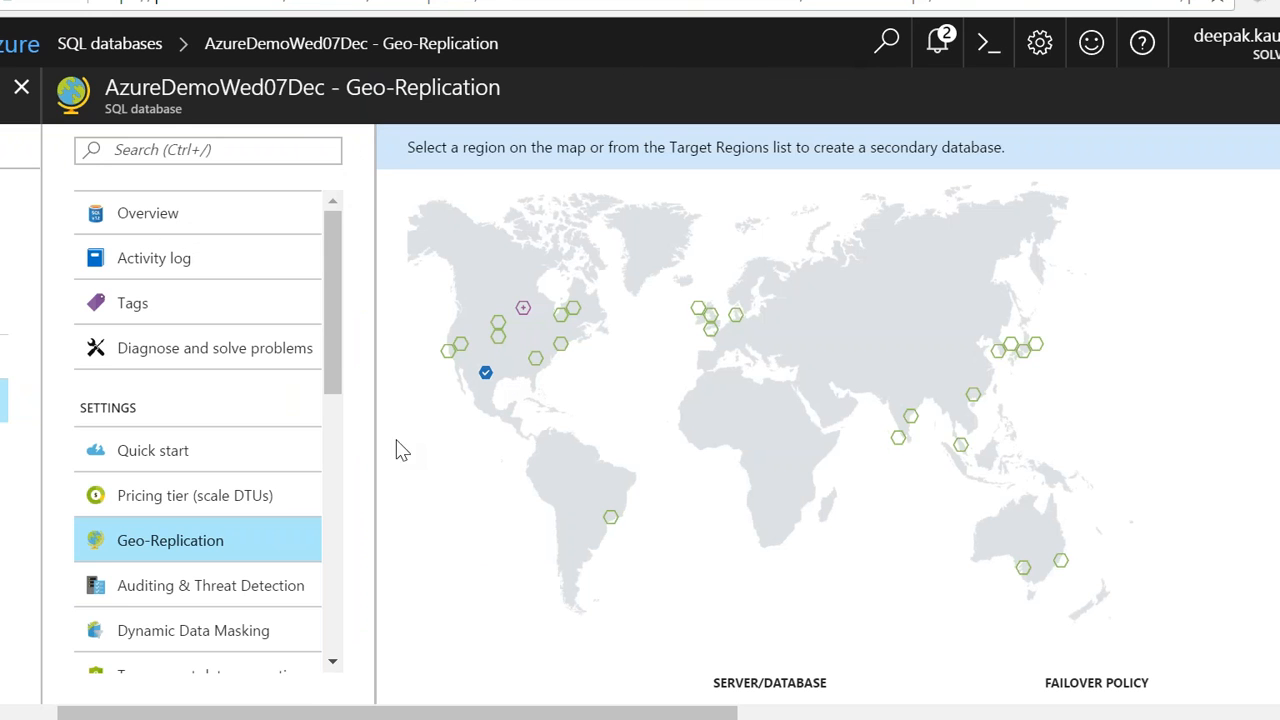
drag(340, 350, 363, 585)
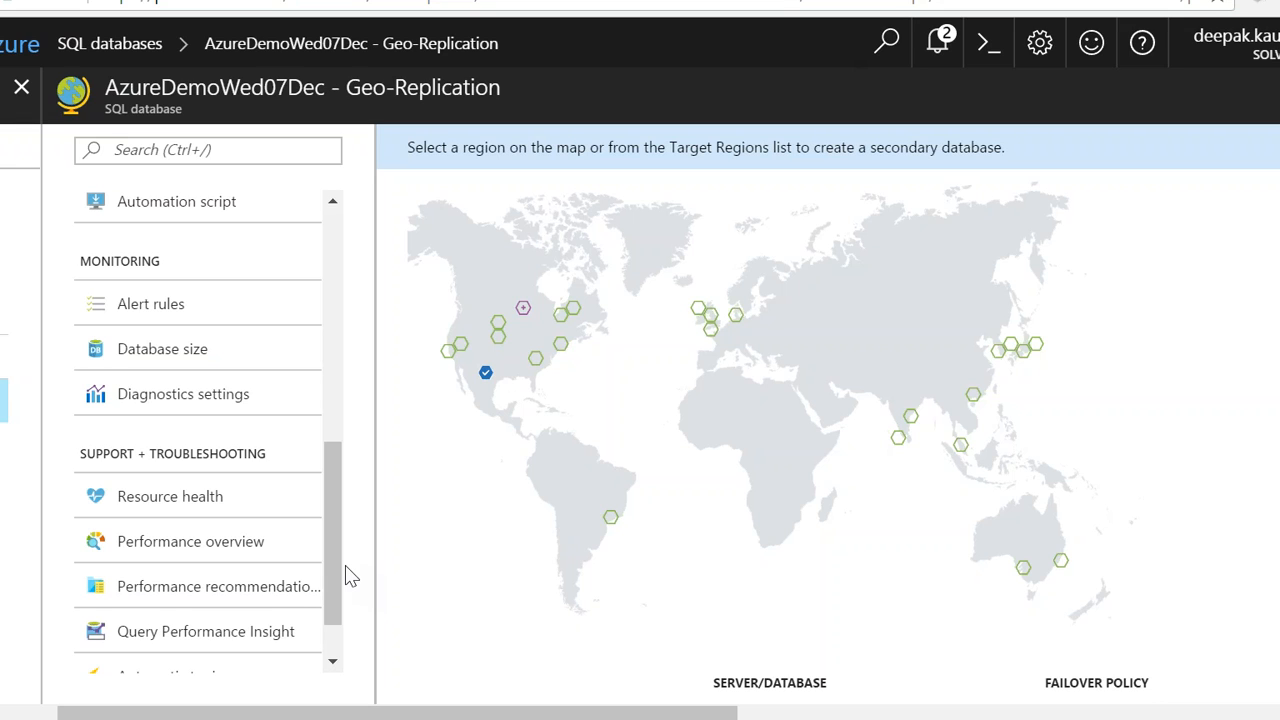
drag(343, 548, 333, 358)
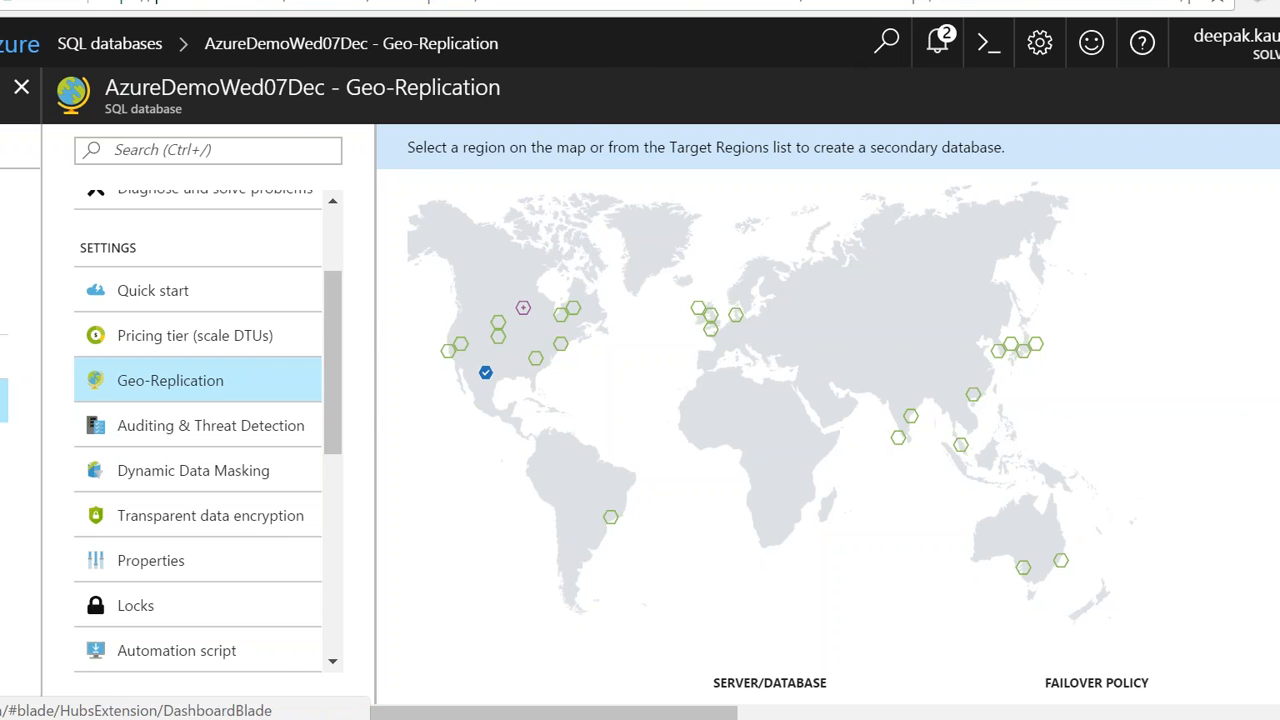
Step: Go to the virtual machines list and start adding a virtual machine from the Compute gallery
click(2, 95)
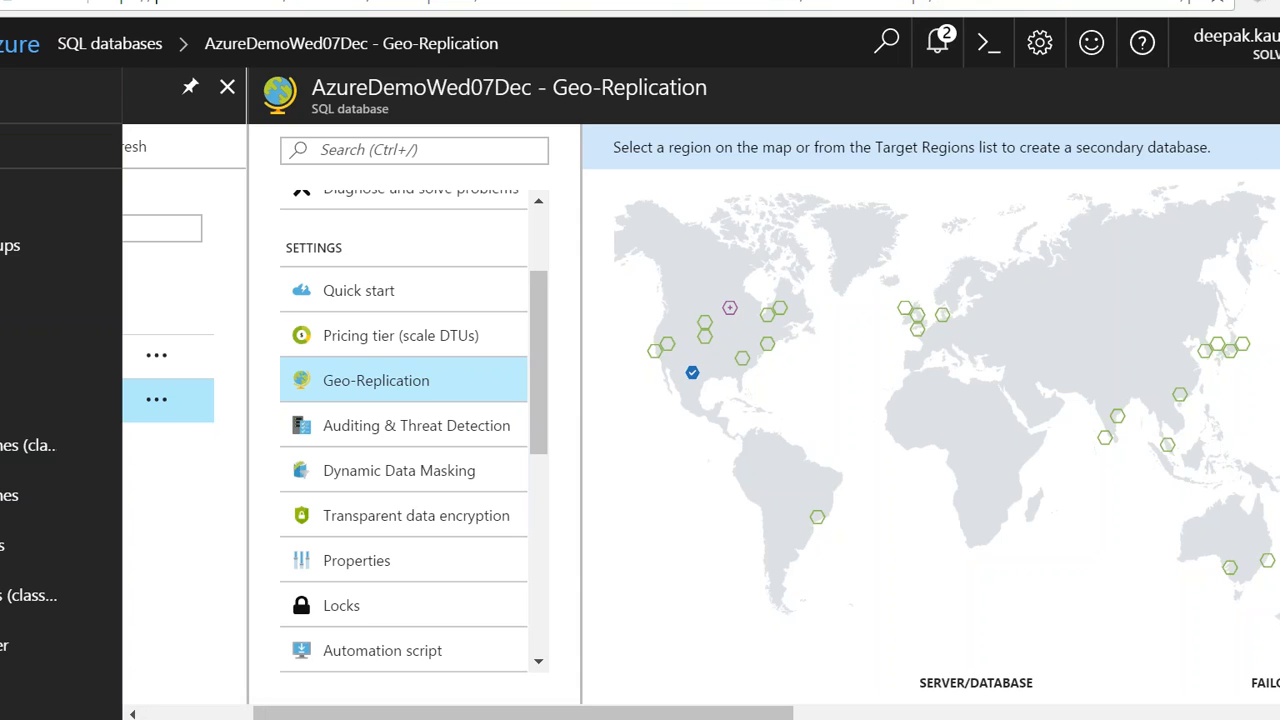
click(50, 95)
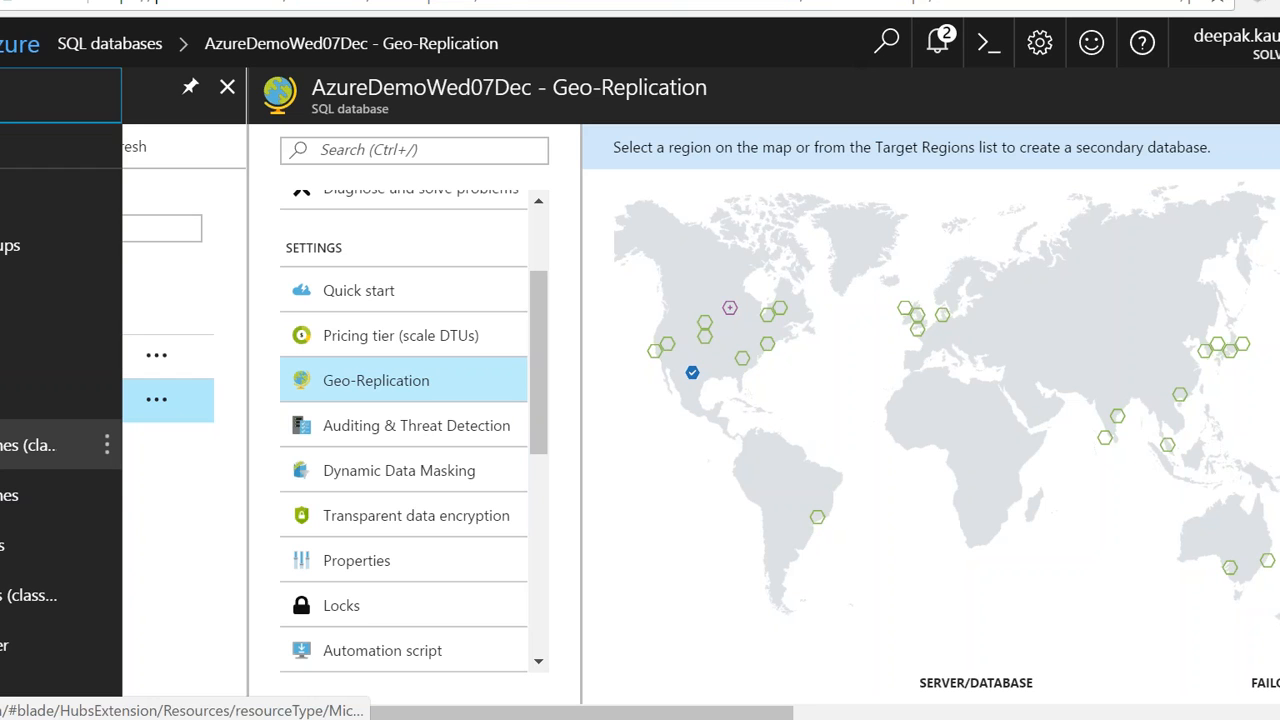
click(45, 445)
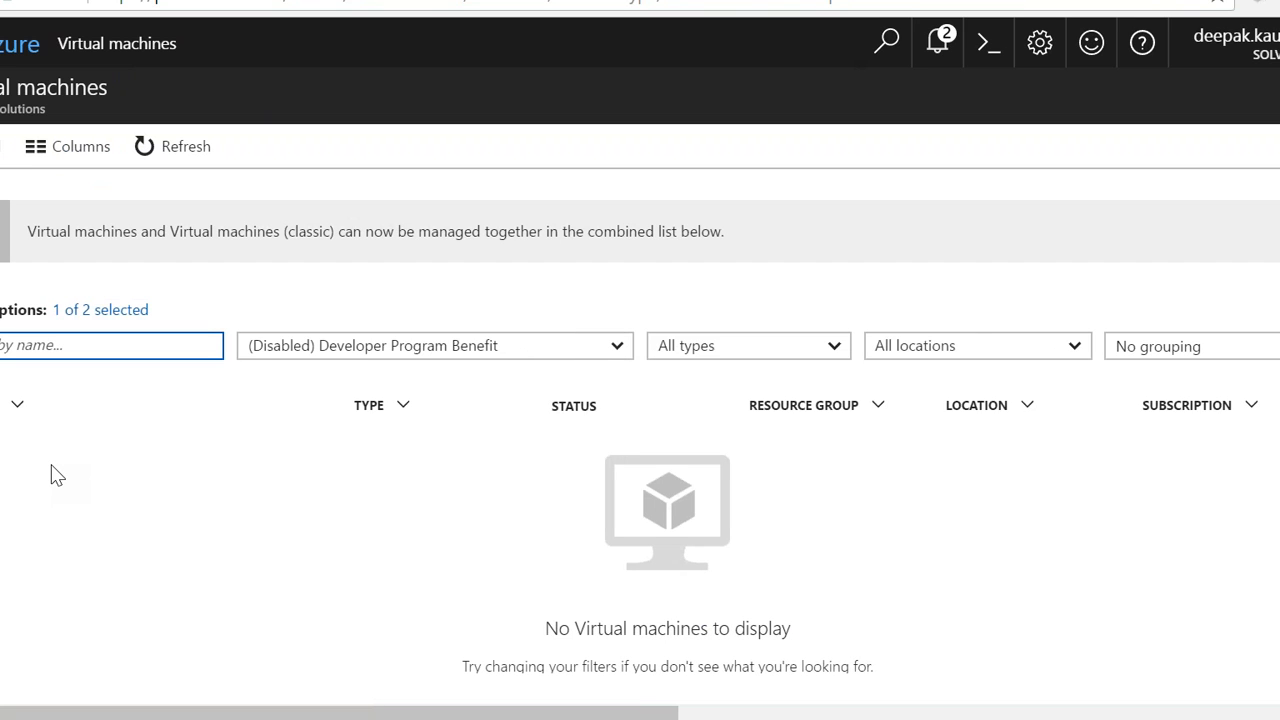
click(10, 150)
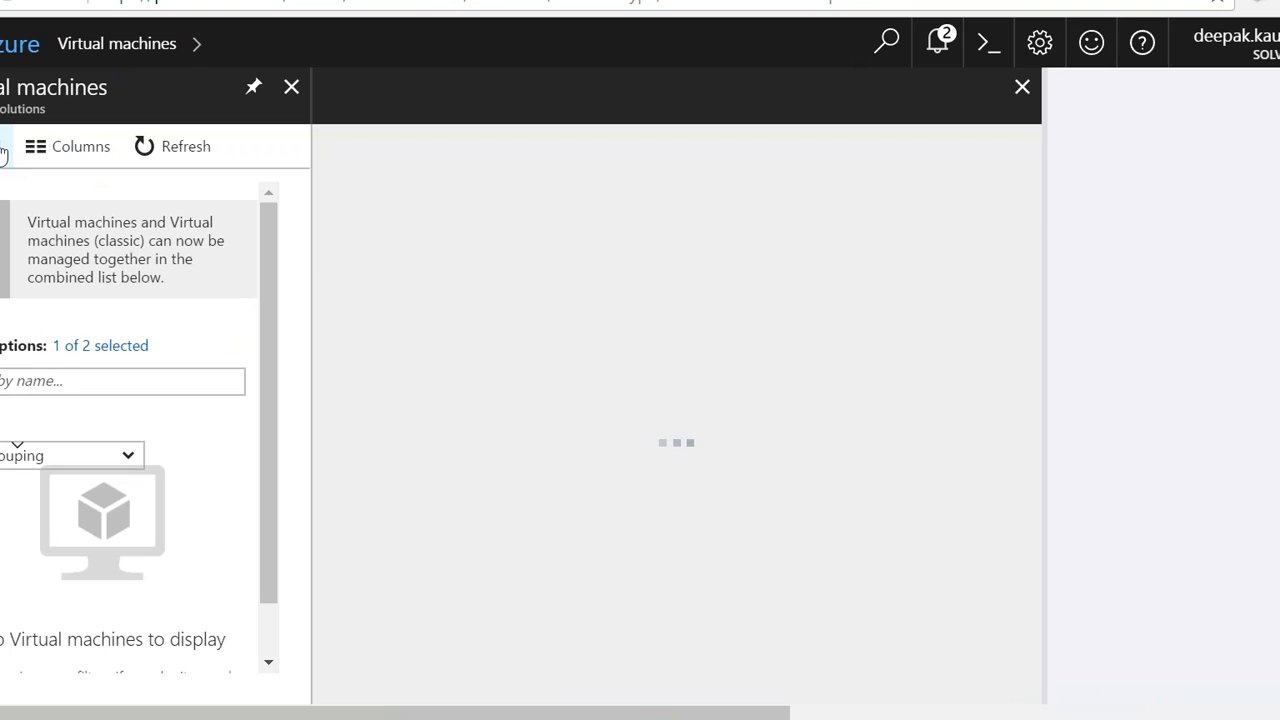
click(132, 381)
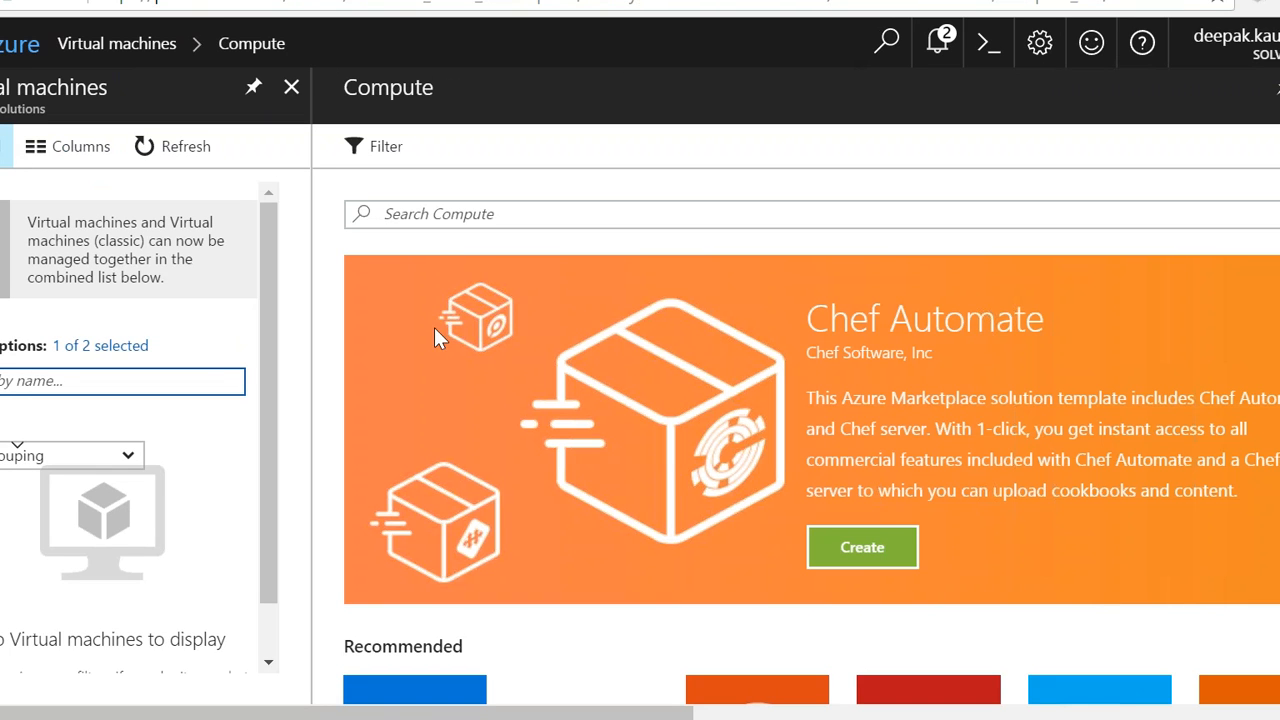
click(5, 147)
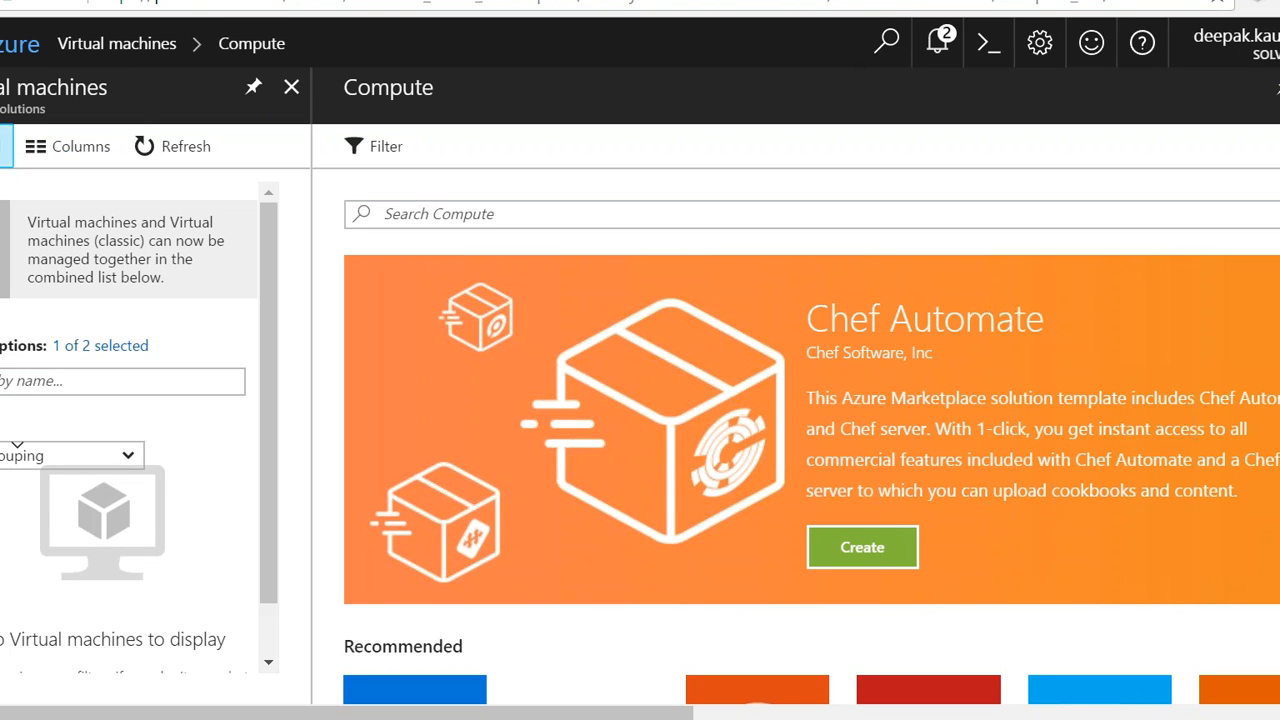
Step: Open the HPC Pack 2012 R2 Compute Node on Windows Server 2012 R2 image from the gallery's Windows Server operating system offerings
scroll(260, 285, down, 1)
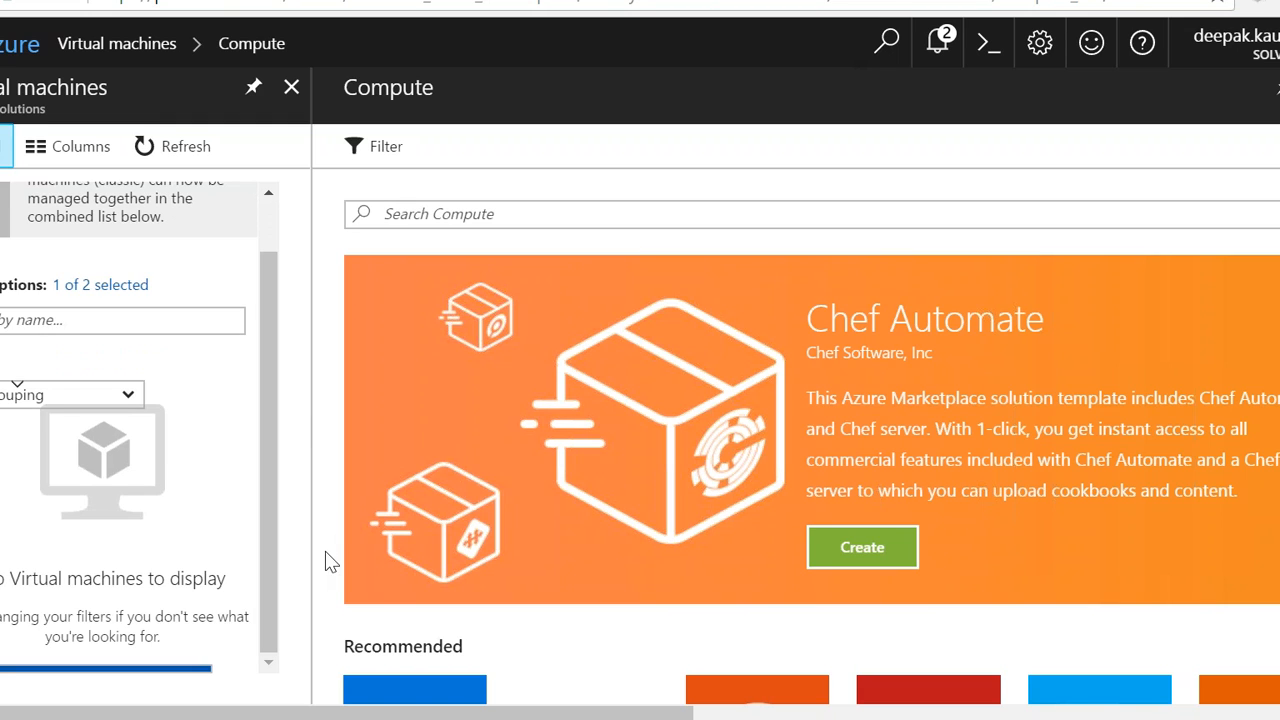
scroll(1128, 569, down, 1)
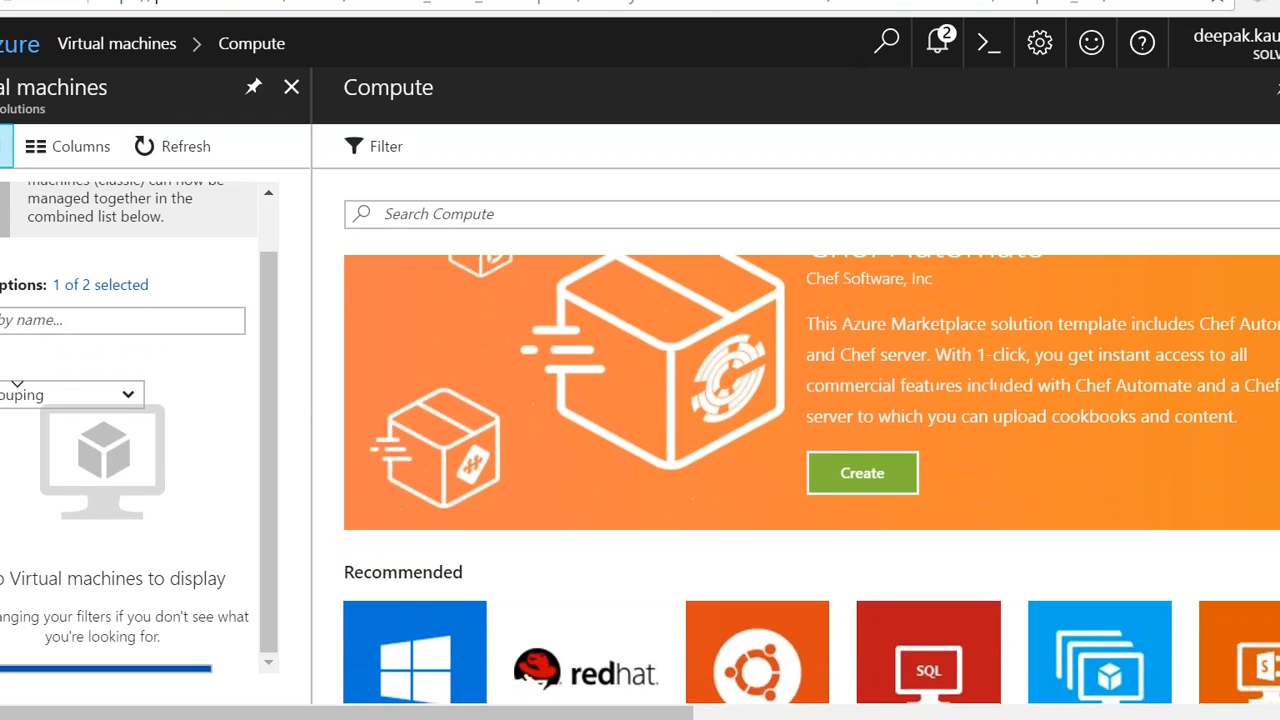
scroll(780, 474, down, 3)
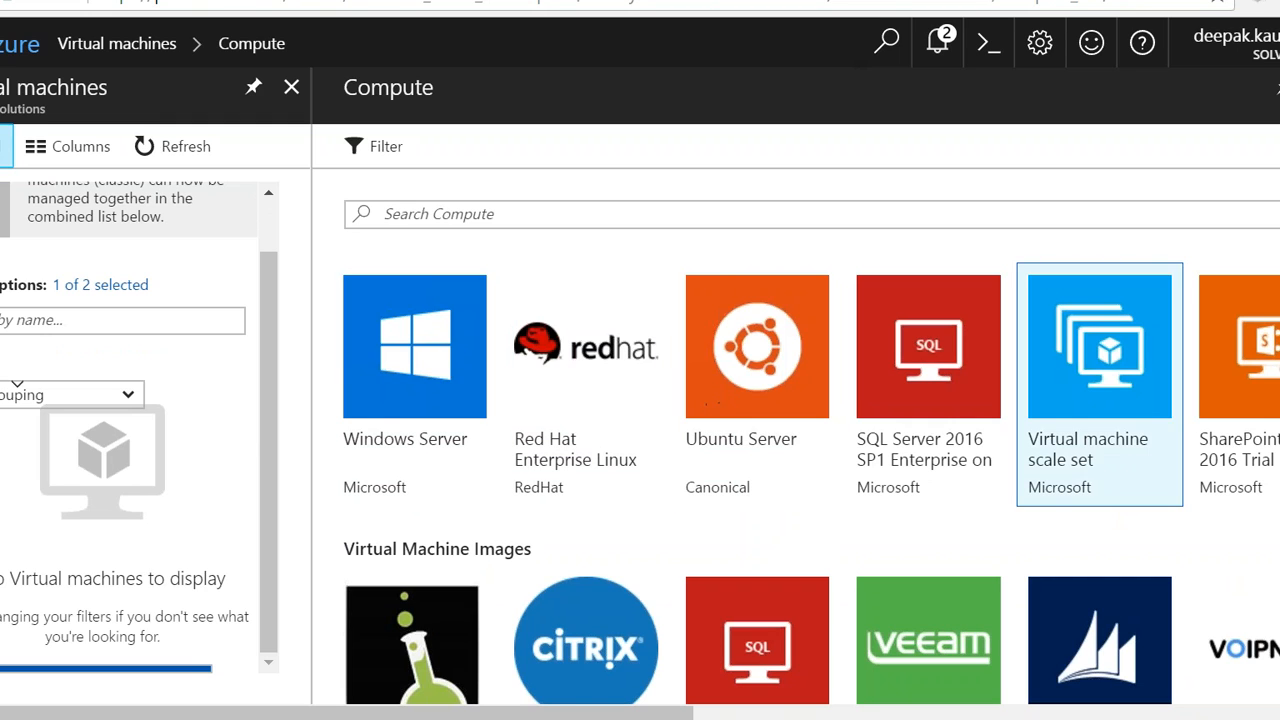
scroll(810, 480, down, 3)
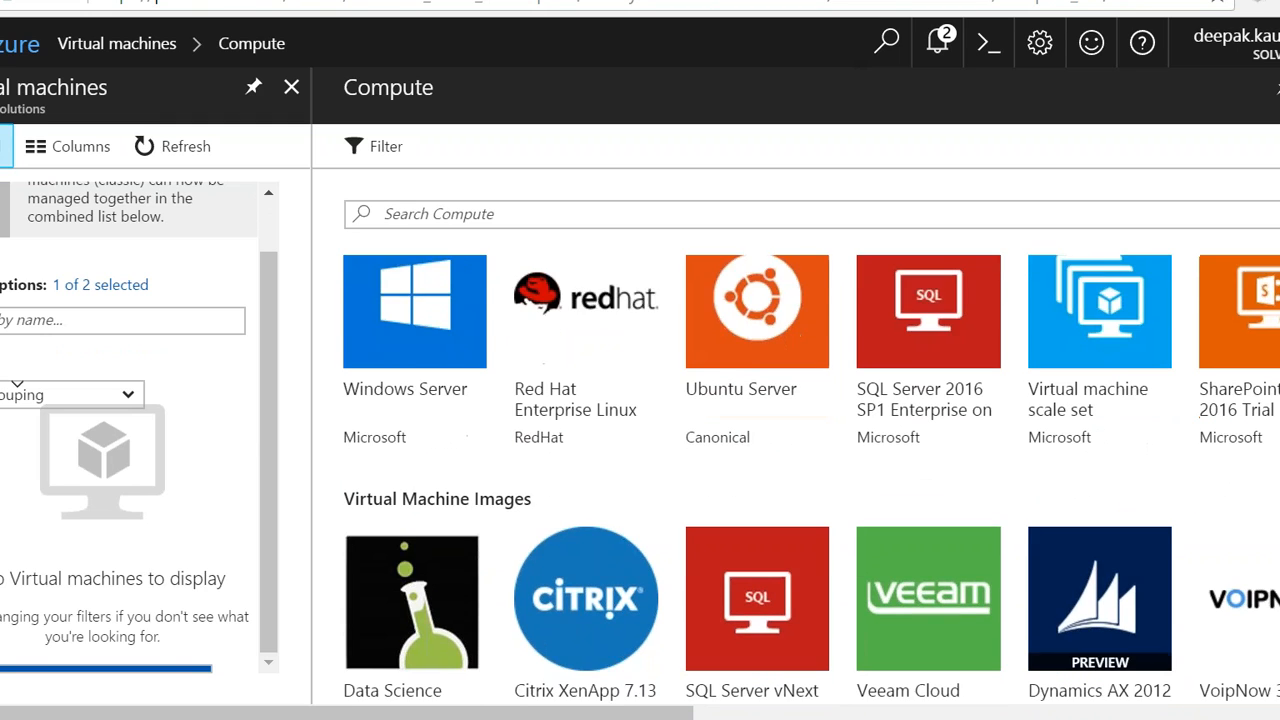
scroll(810, 480, down, 1)
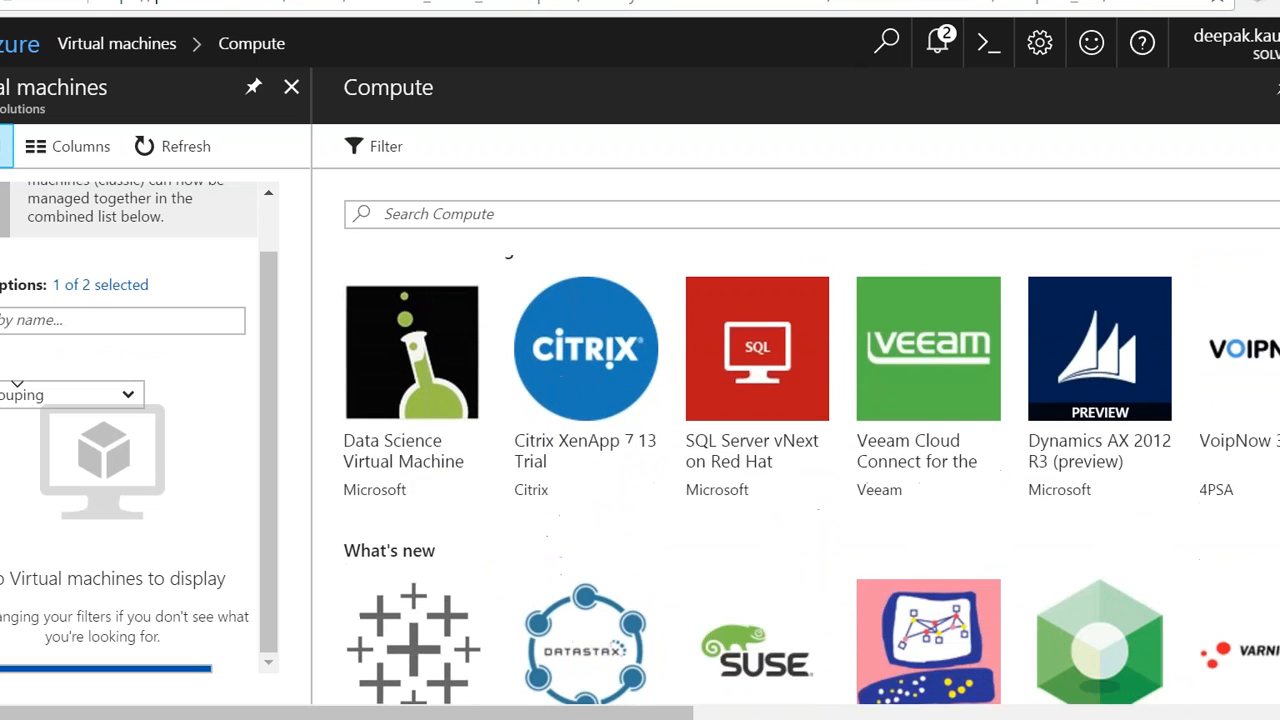
scroll(810, 480, down, 4)
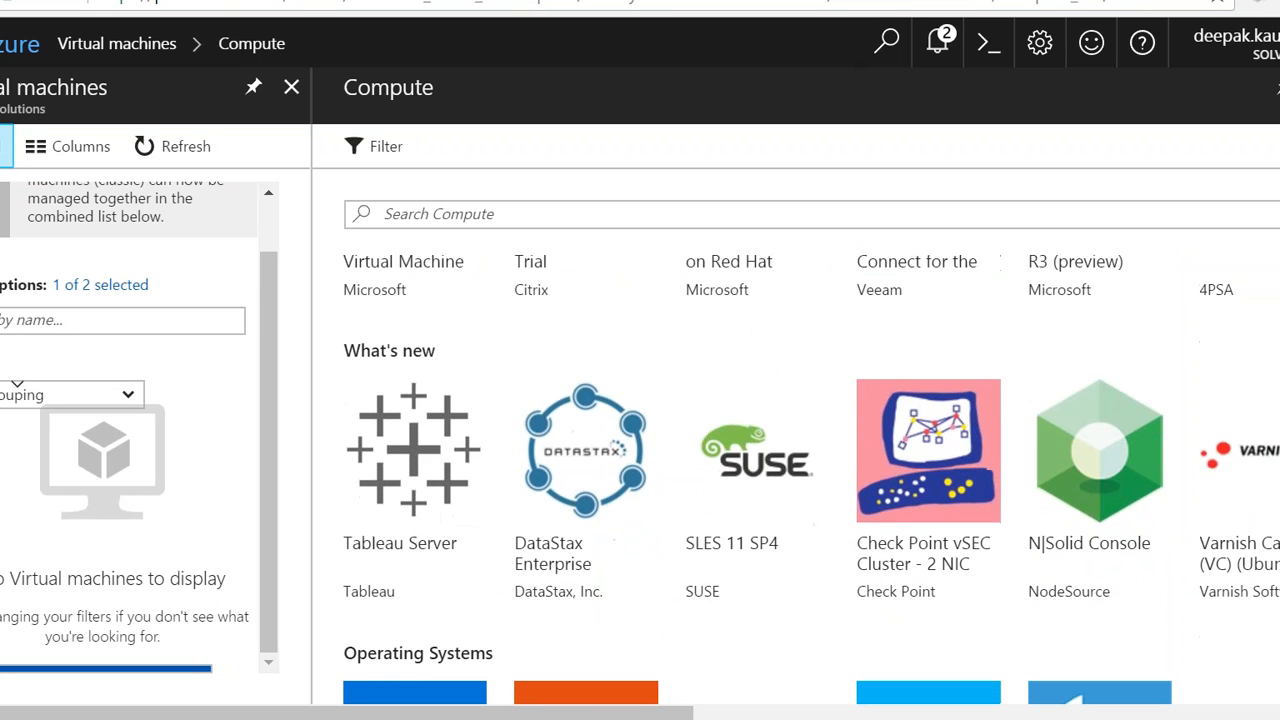
scroll(607, 513, down, 8)
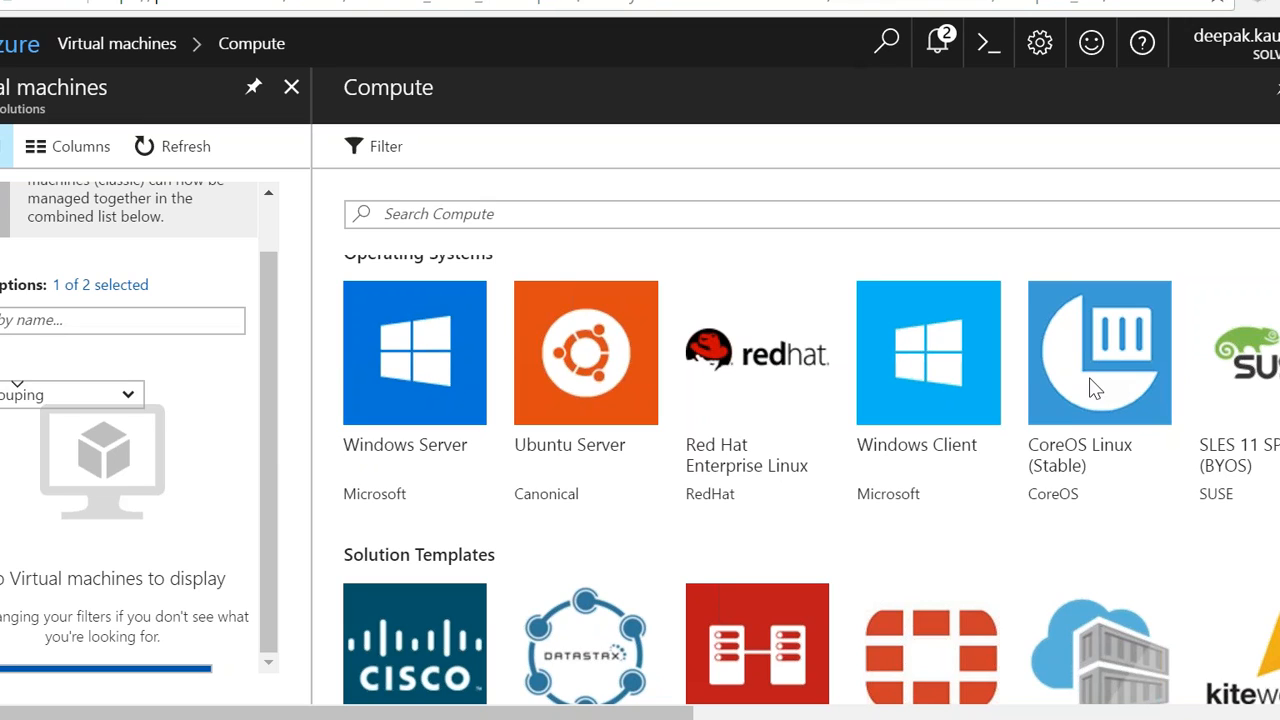
click(425, 390)
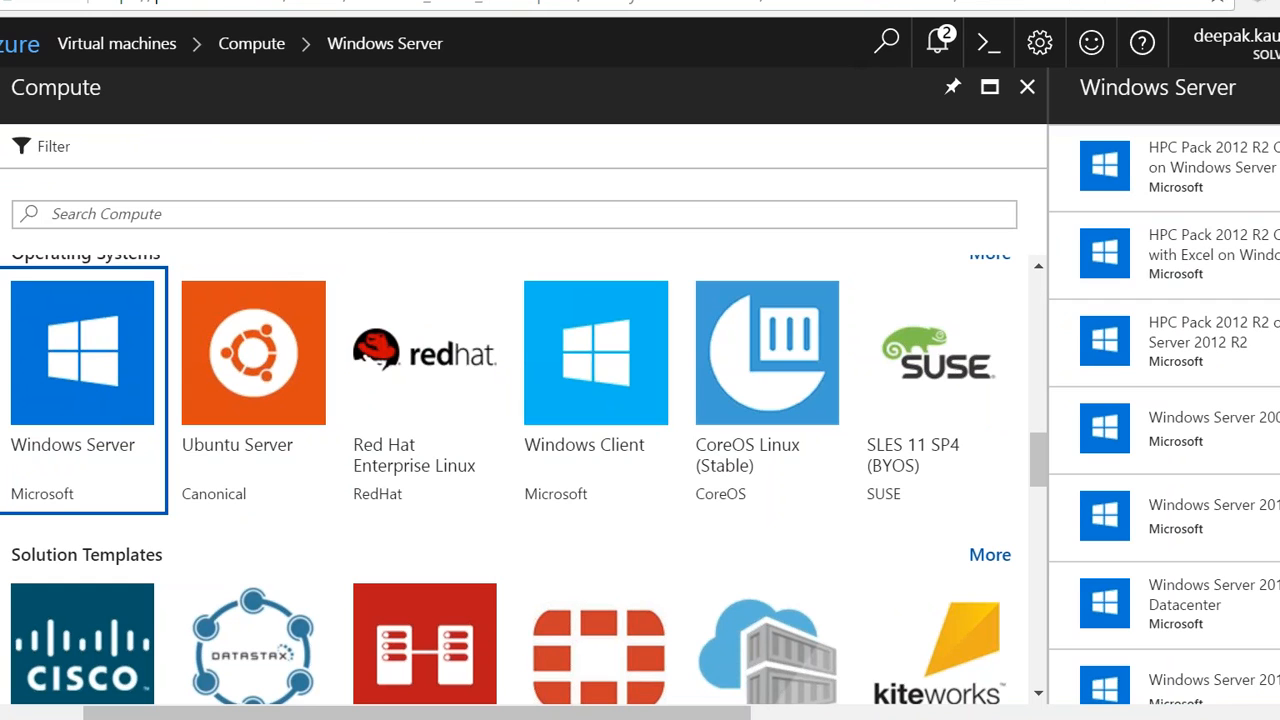
click(1250, 168)
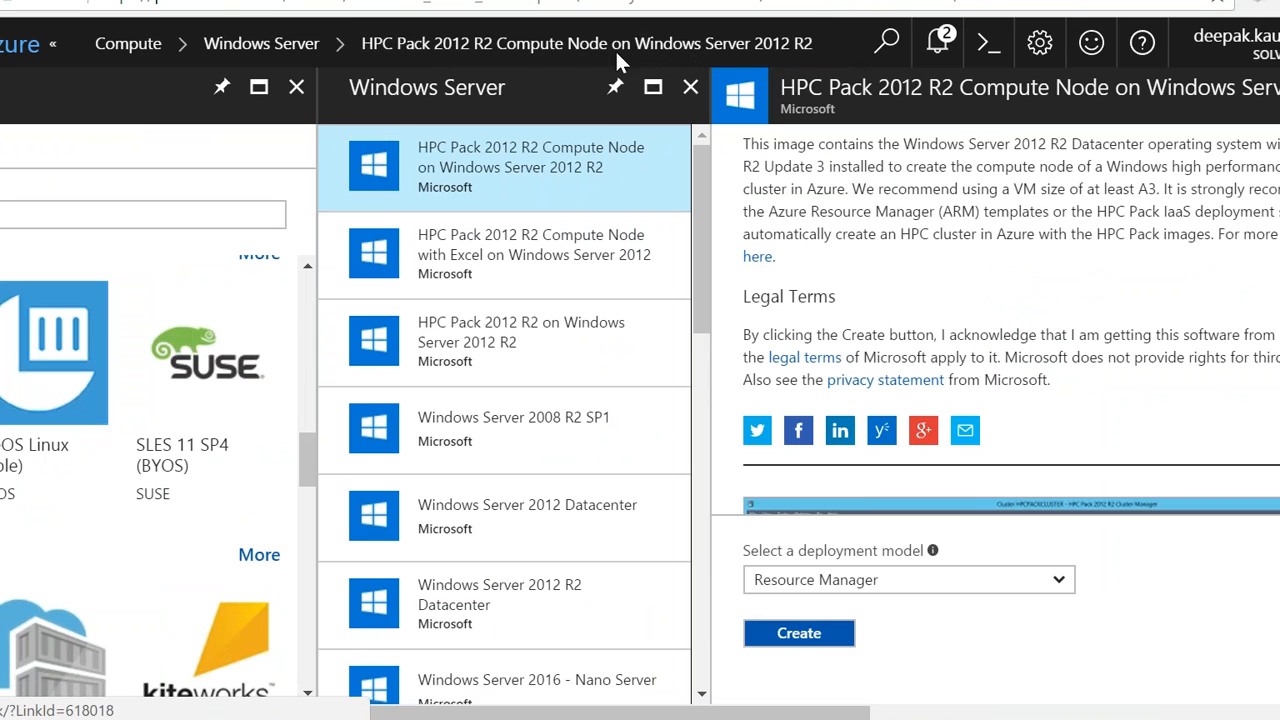
Step: Start creating a virtual machine from the HPC Pack image with the Resource Manager deployment model and enter the virtual machine's name
scroll(1011, 320, down, 5)
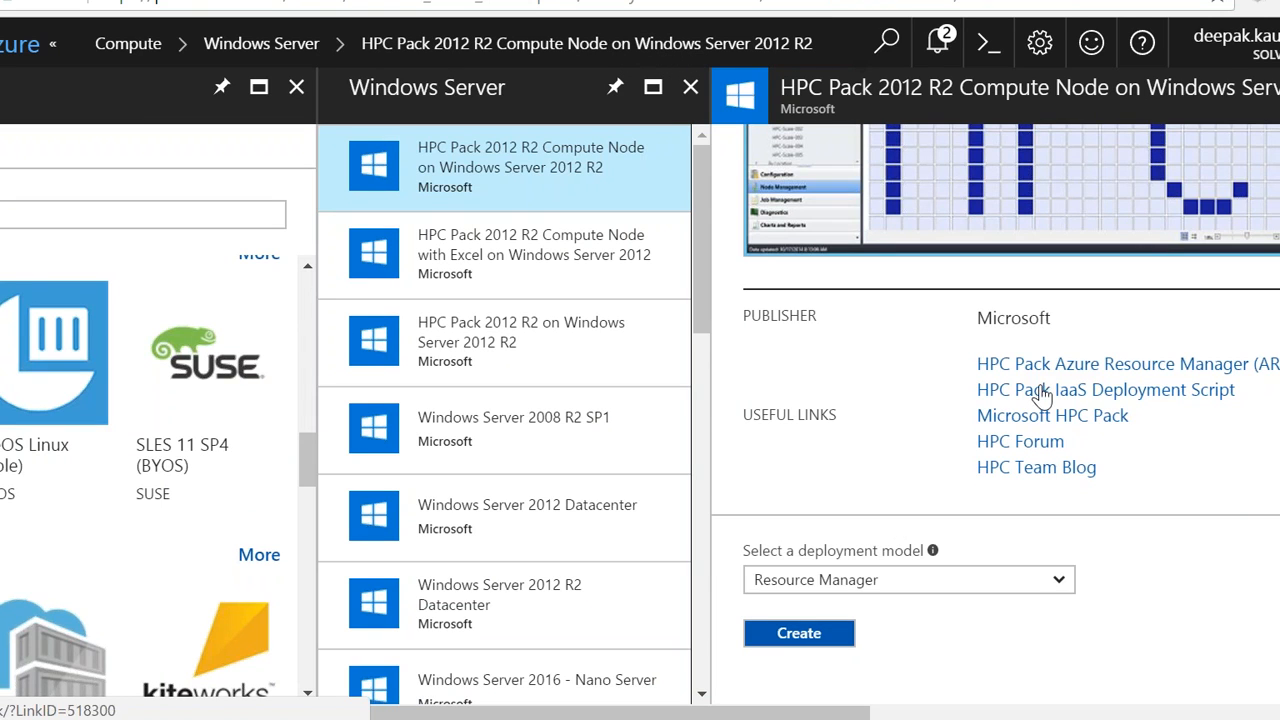
click(797, 645)
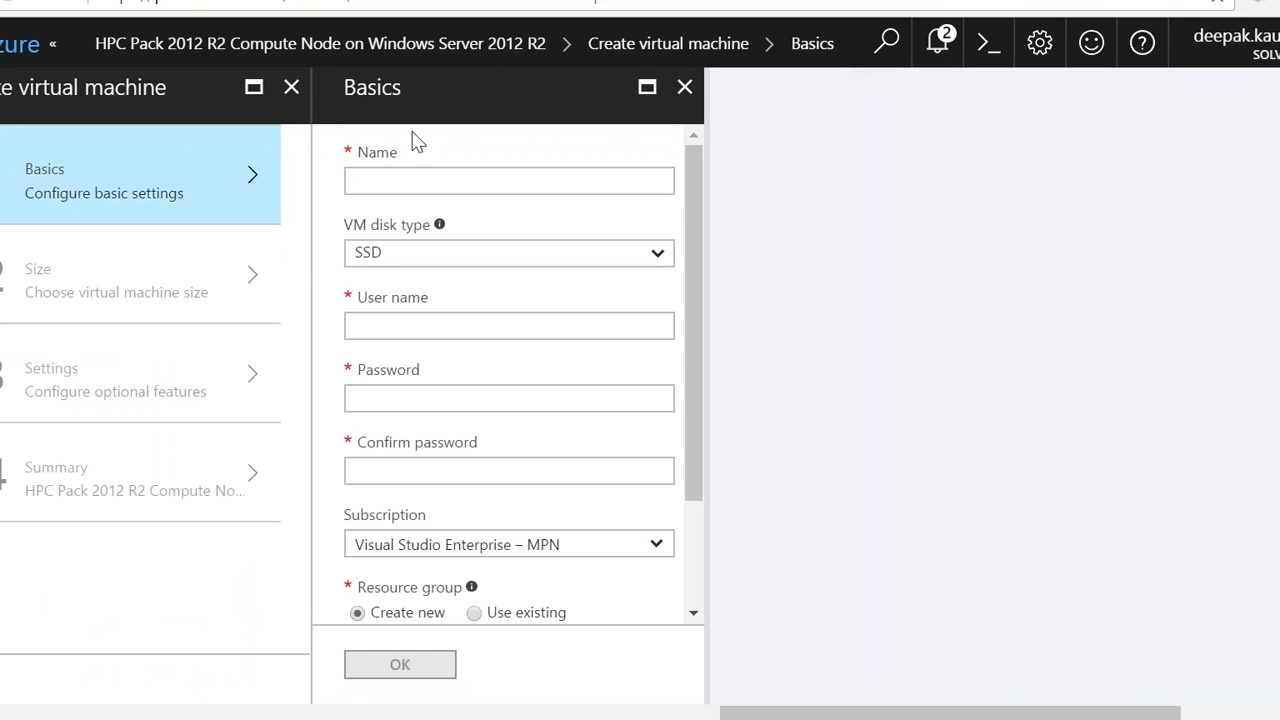
click(398, 177)
text(Ni)
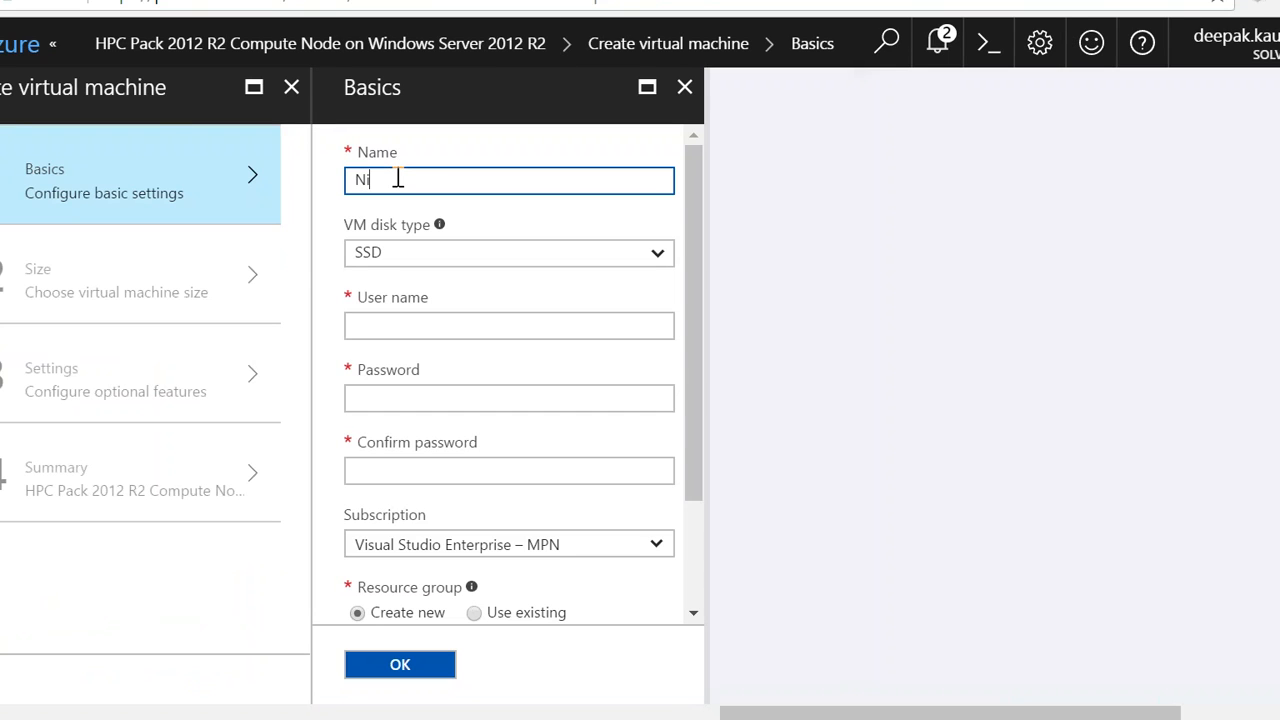
text(khilVM)
Step: Fill in the administrator's user name and password in the virtual machine's basic settings
click(421, 316)
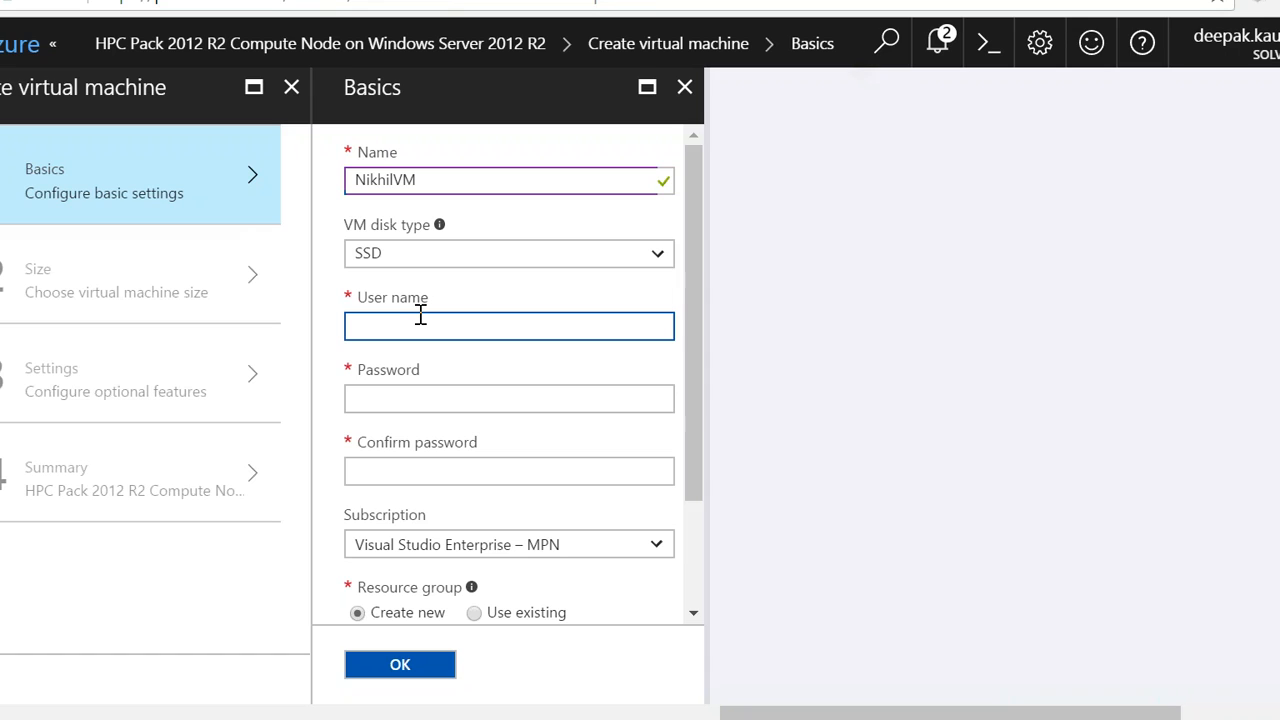
text(Nikhil)
click(403, 400)
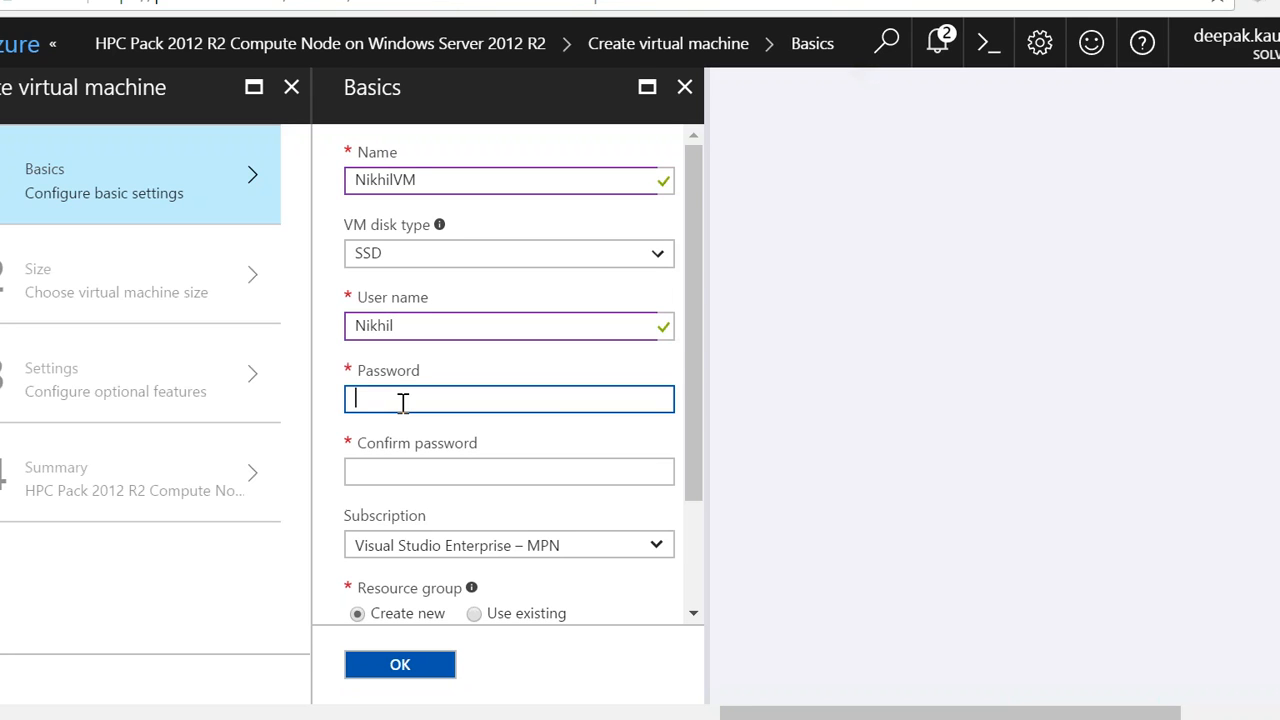
text(****)
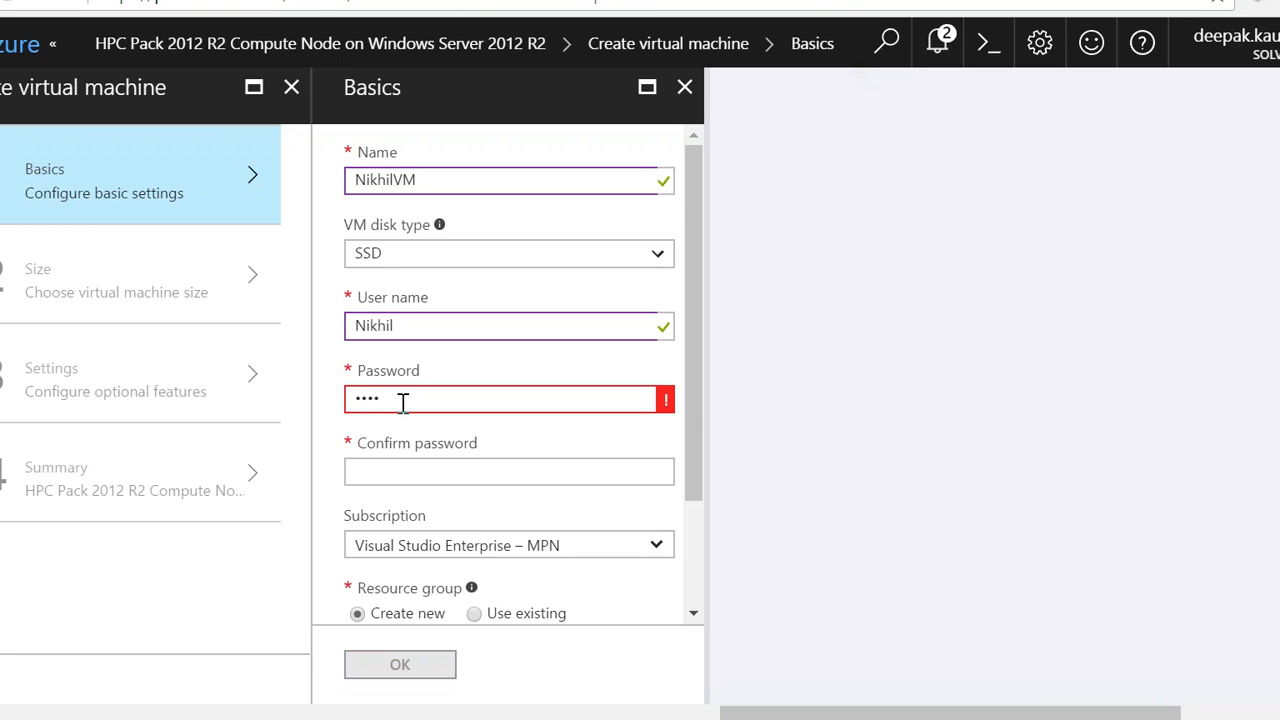
text(***)
click(508, 468)
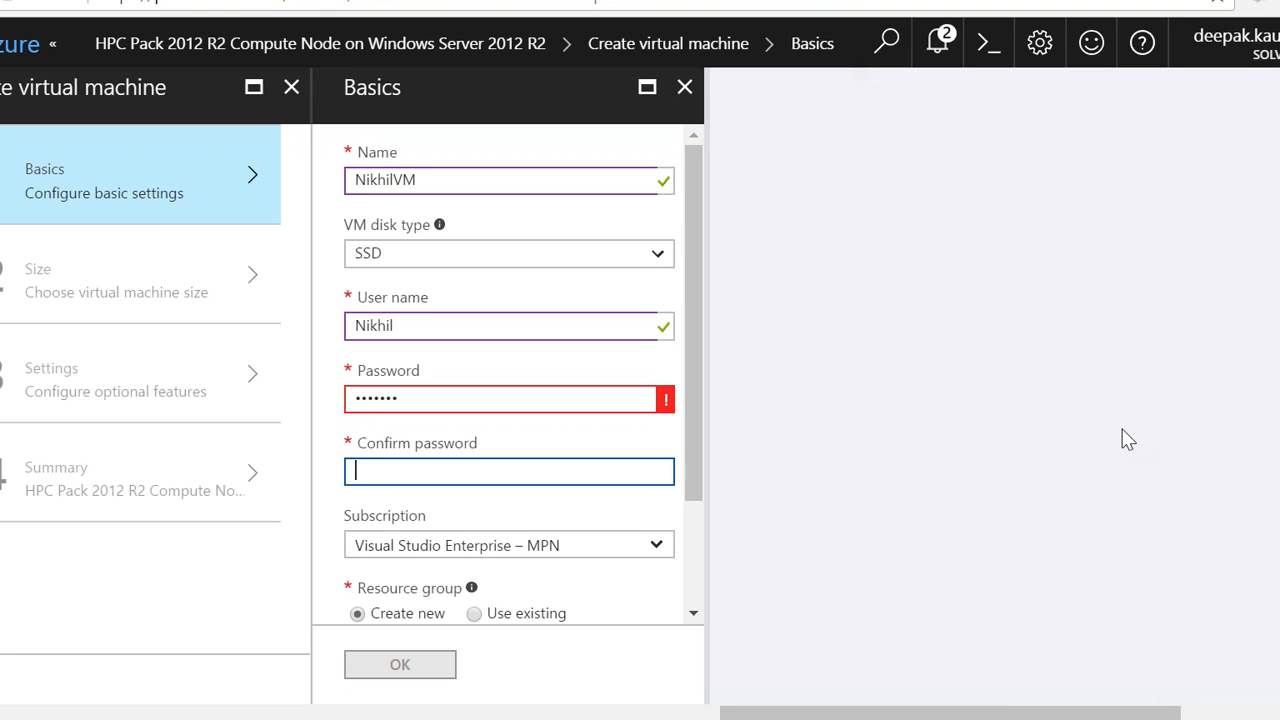
click(1200, 444)
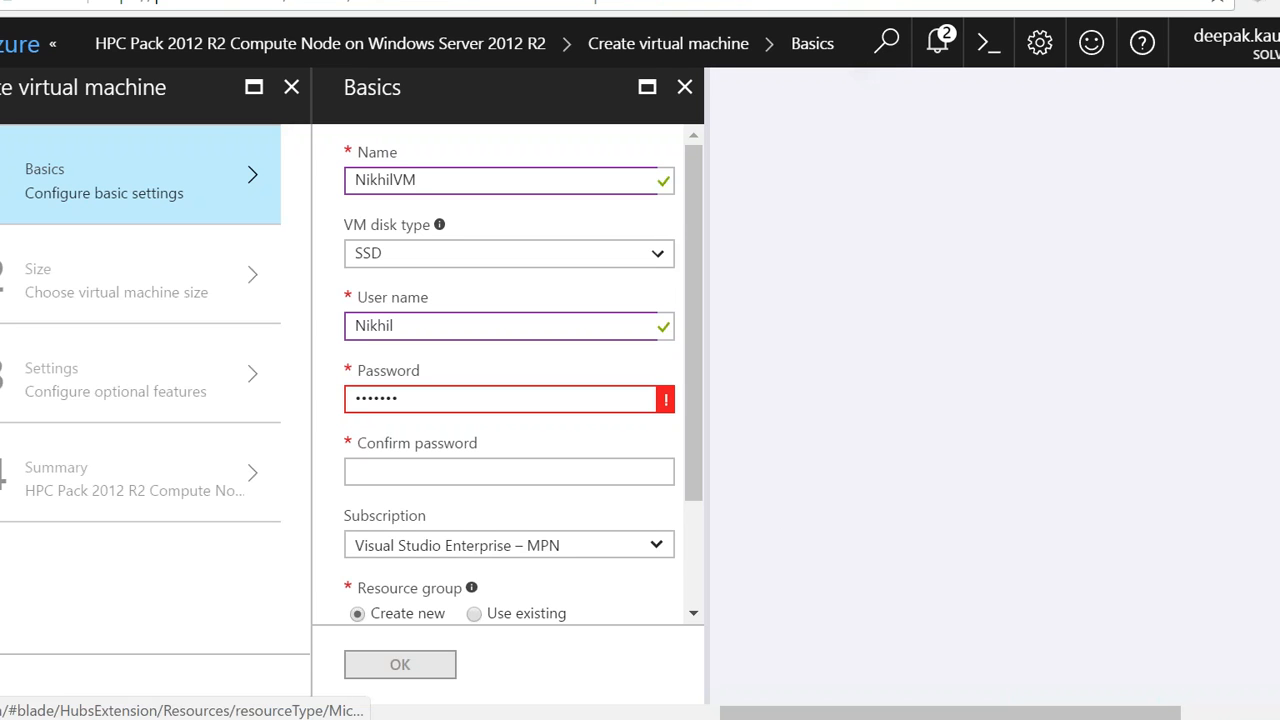
Step: Discard the virtual machine form, go to the SQL databases list and look through the form for adding a database
click(735, 141)
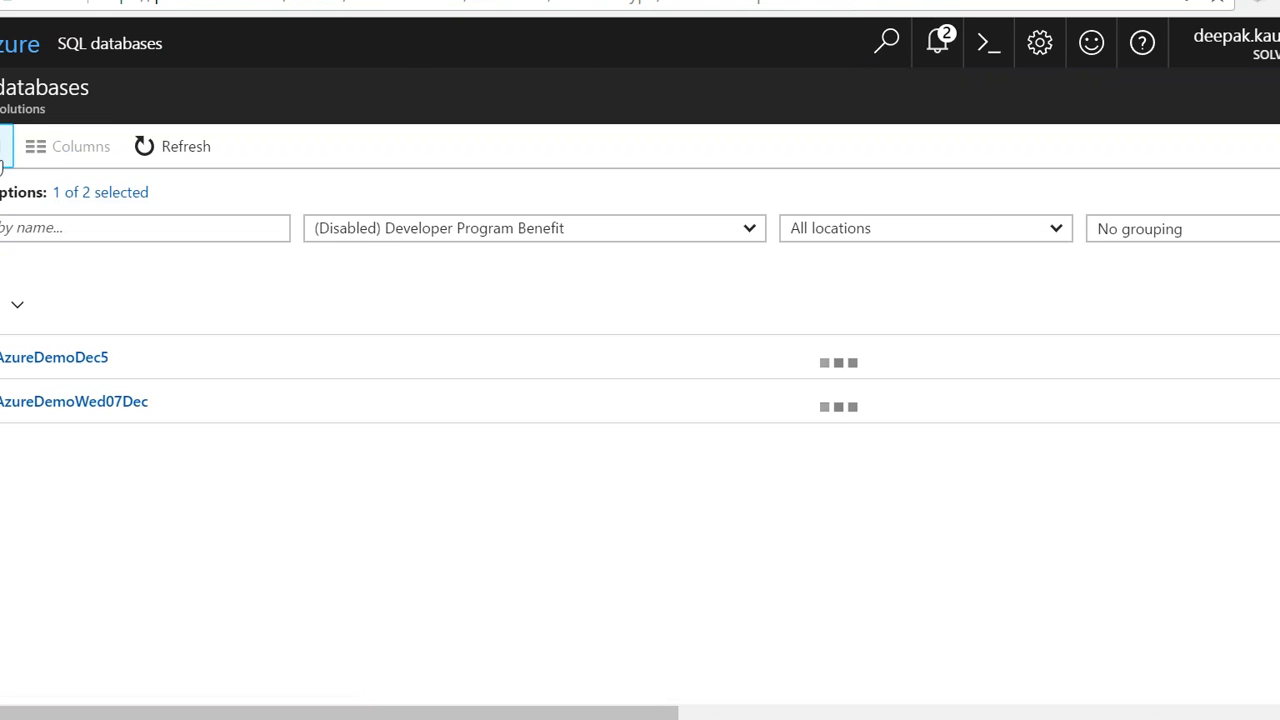
click(3, 160)
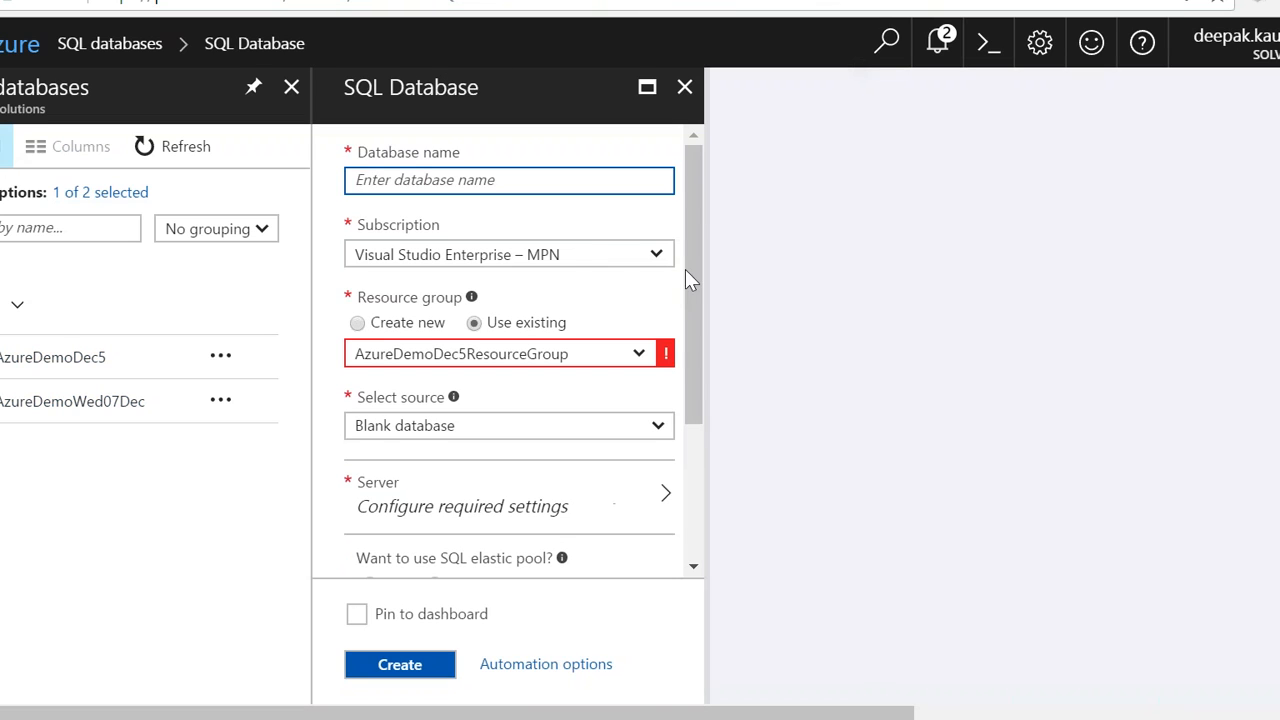
drag(693, 257, 736, 483)
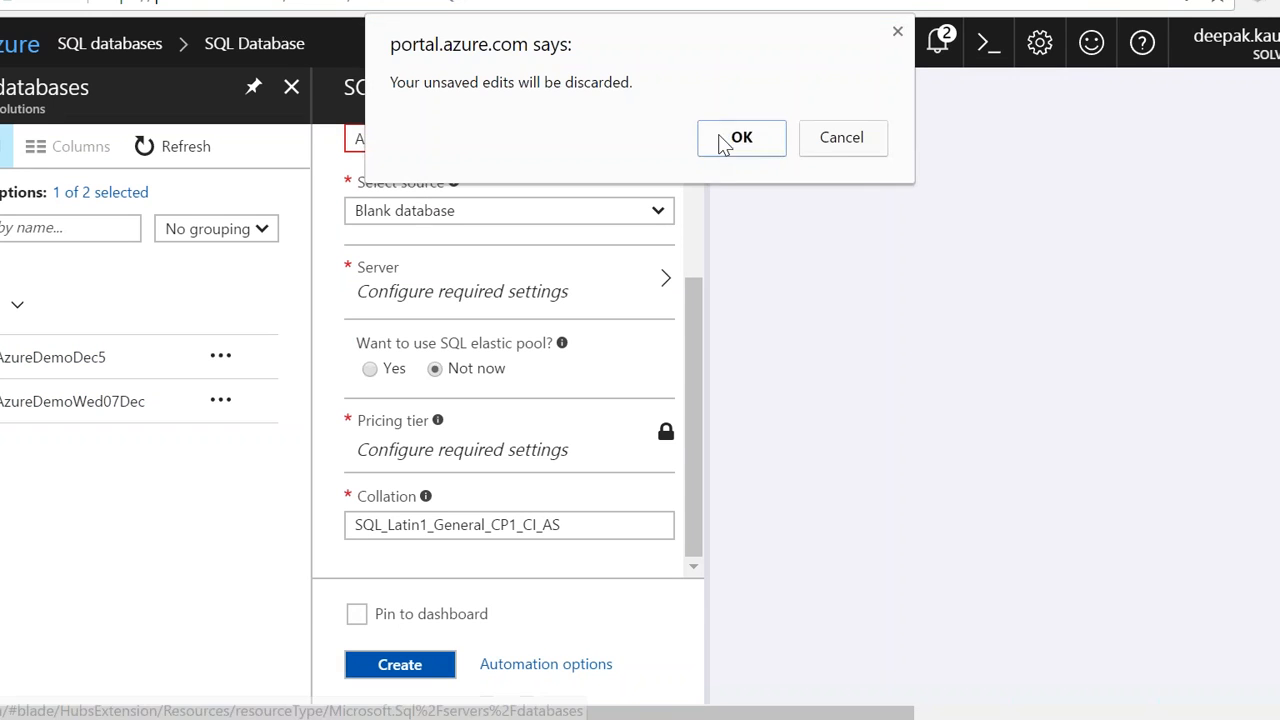
Step: Discard the unsaved SQL database form and open the list of all resources
click(738, 57)
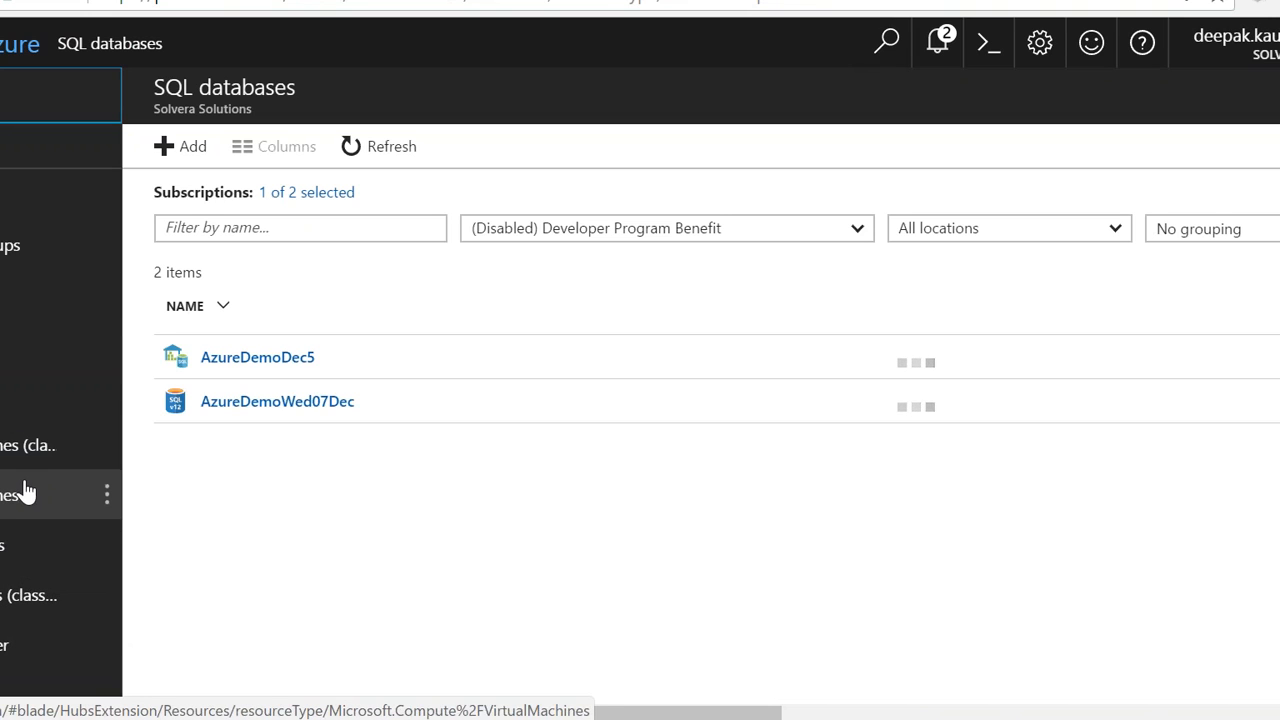
click(24, 335)
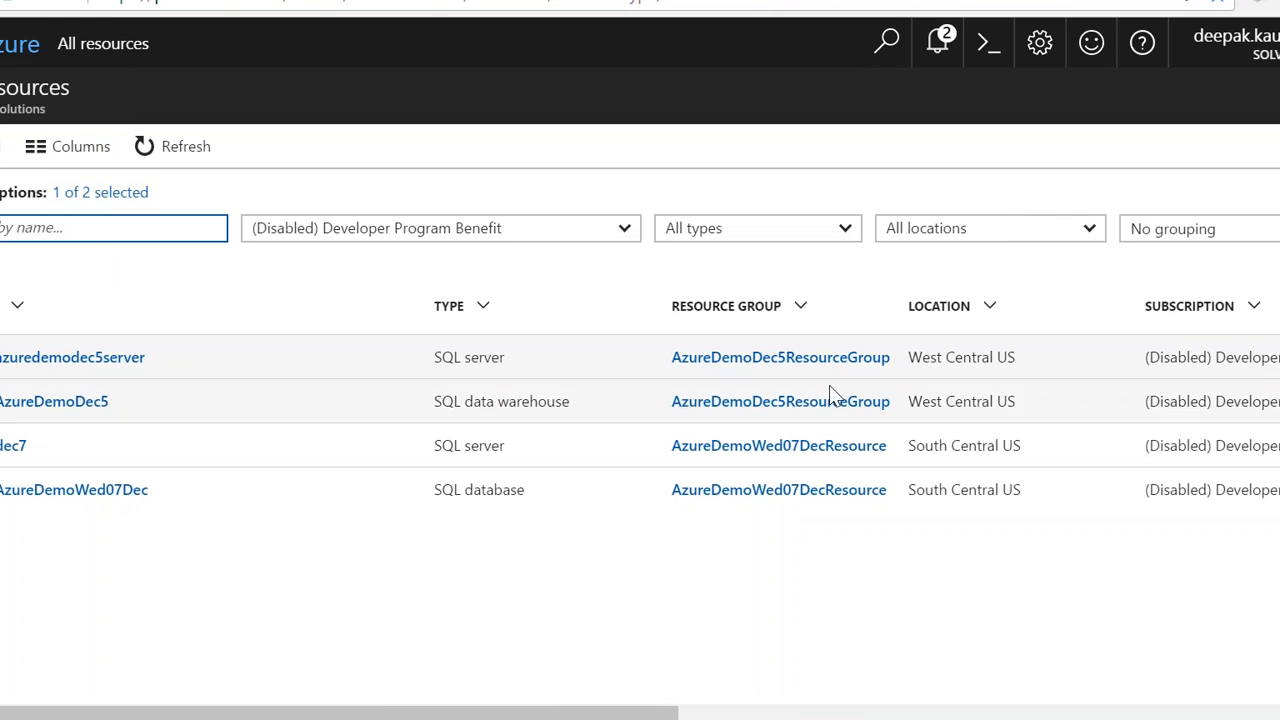
click(1203, 445)
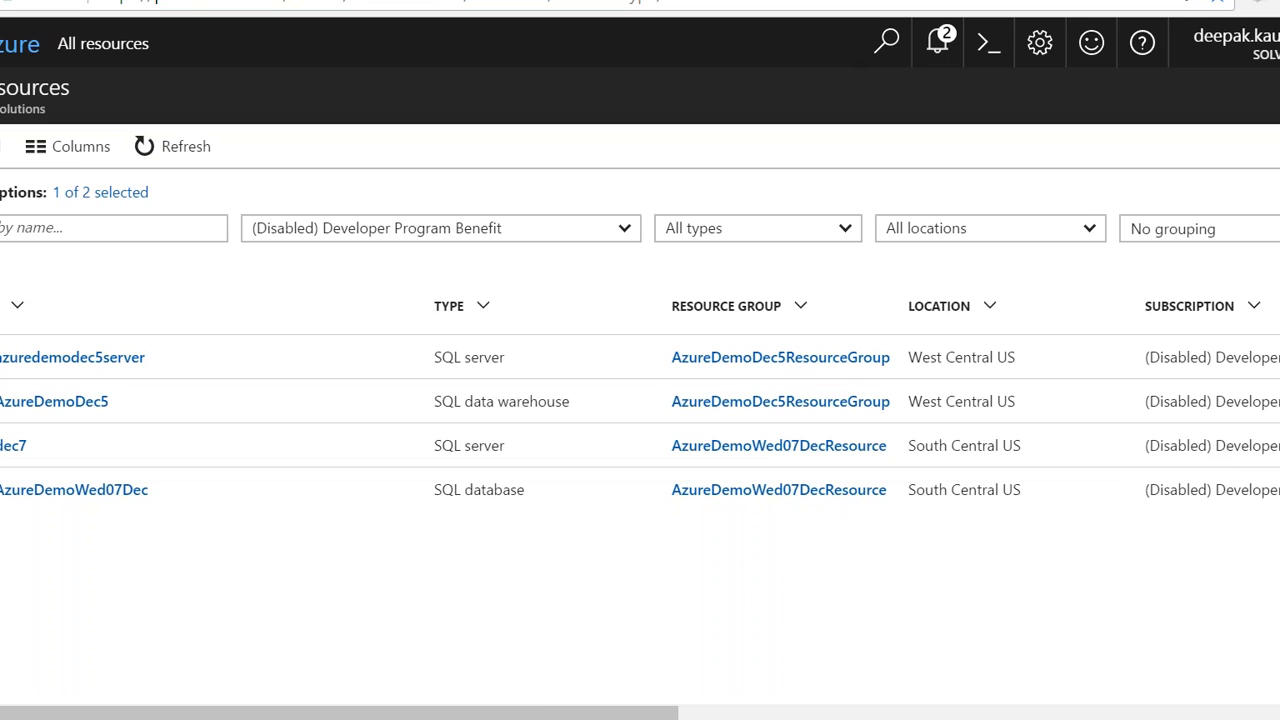
Step: Switch to the C# Corner member profile and look through the full list of the presenter's published articles
key(ctrl+t)
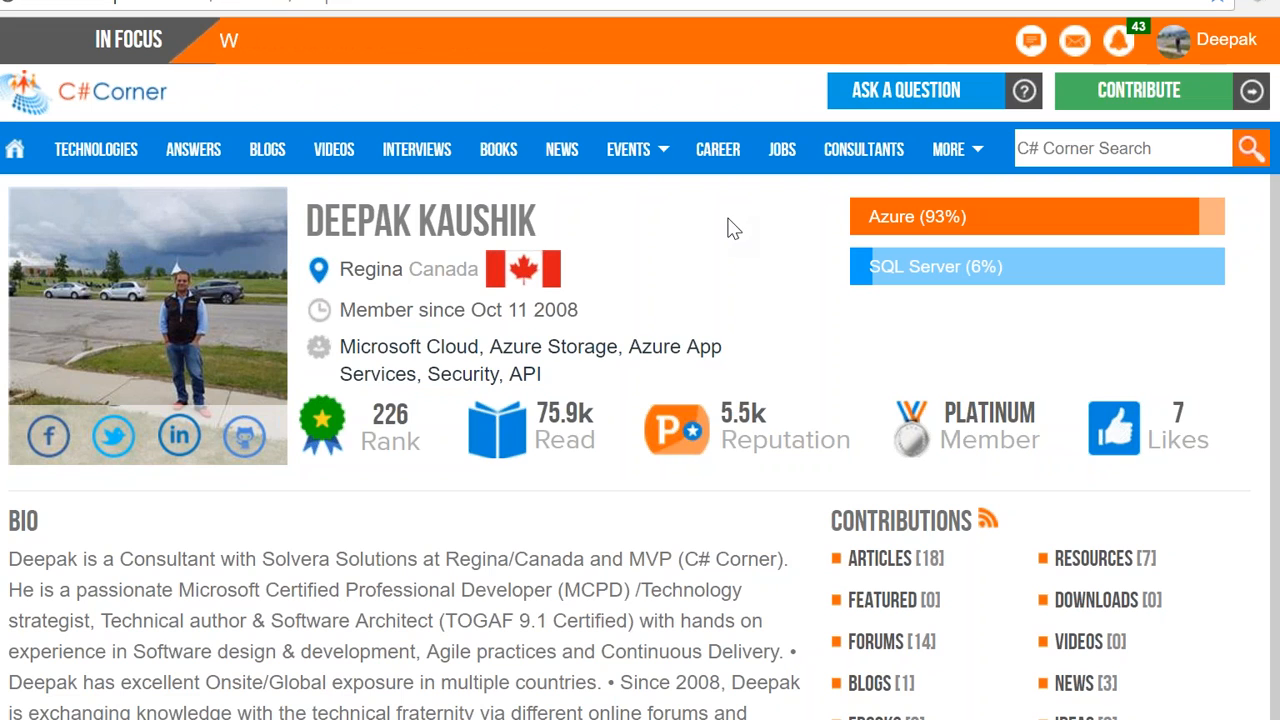
click(875, 576)
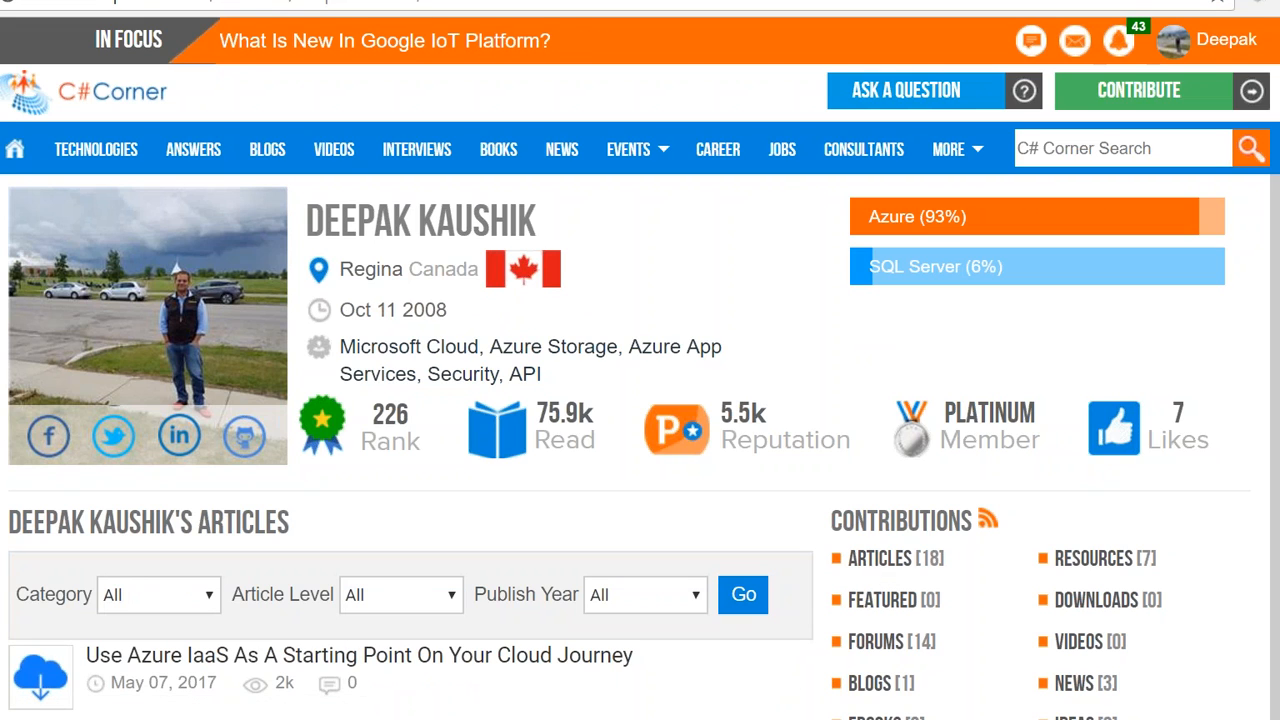
scroll(640, 400, down, 20)
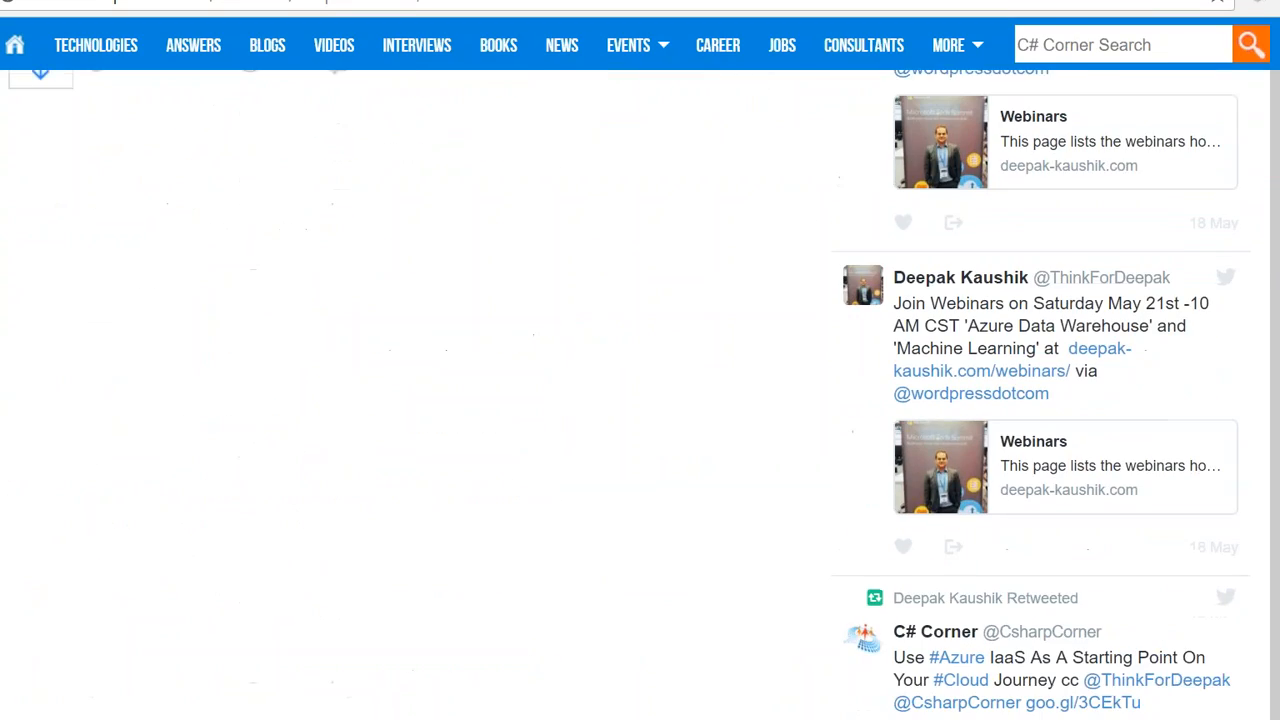
scroll(640, 400, up, 20)
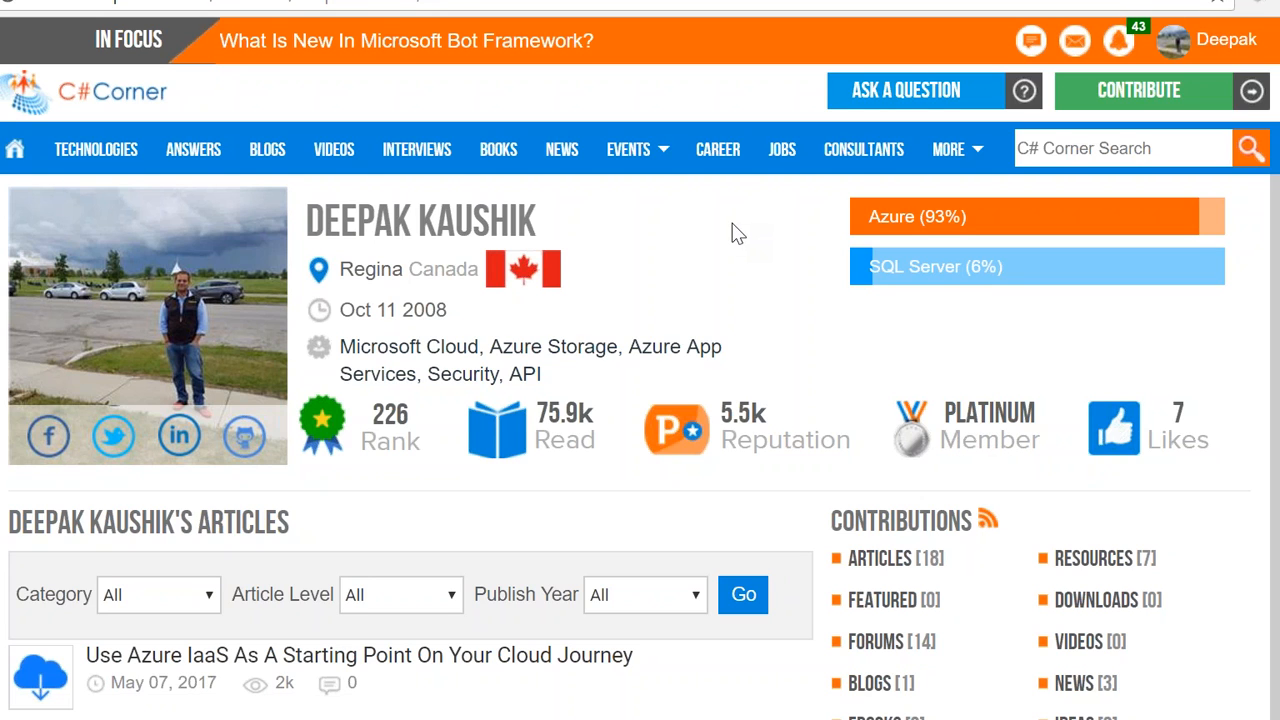
scroll(731, 251, down, 1)
scroll(731, 251, down, 3)
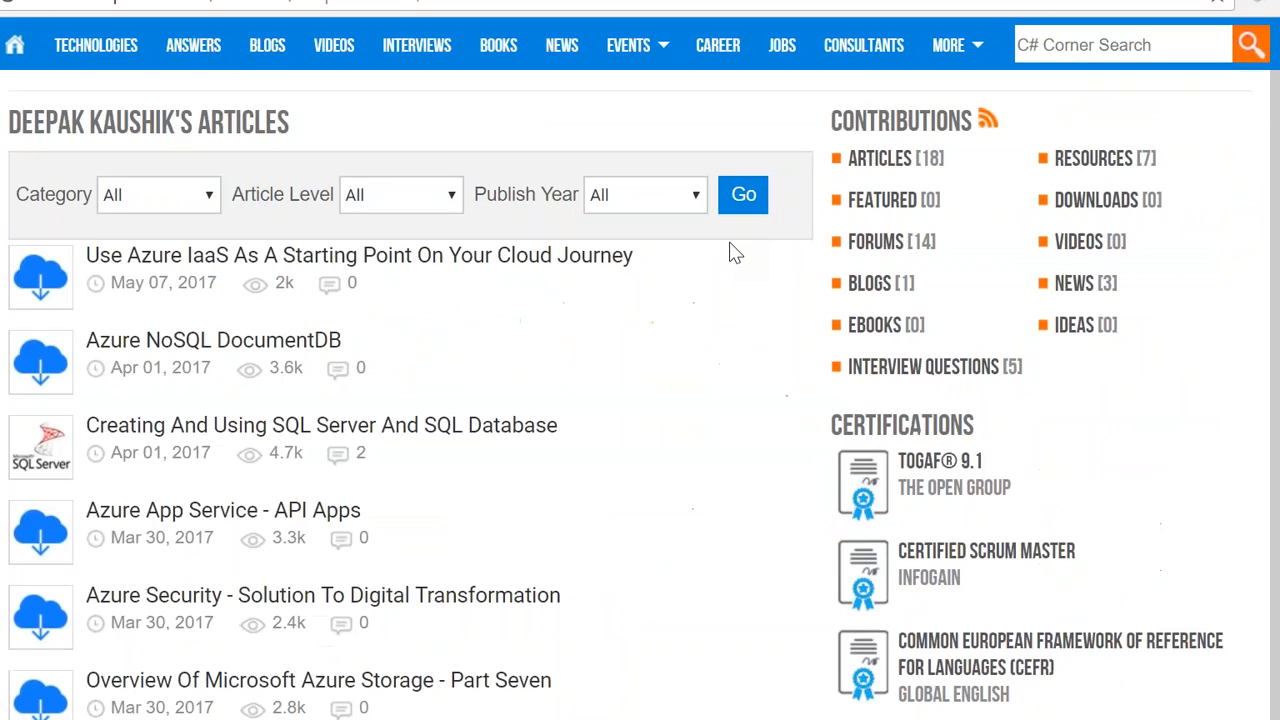
scroll(731, 251, down, 10)
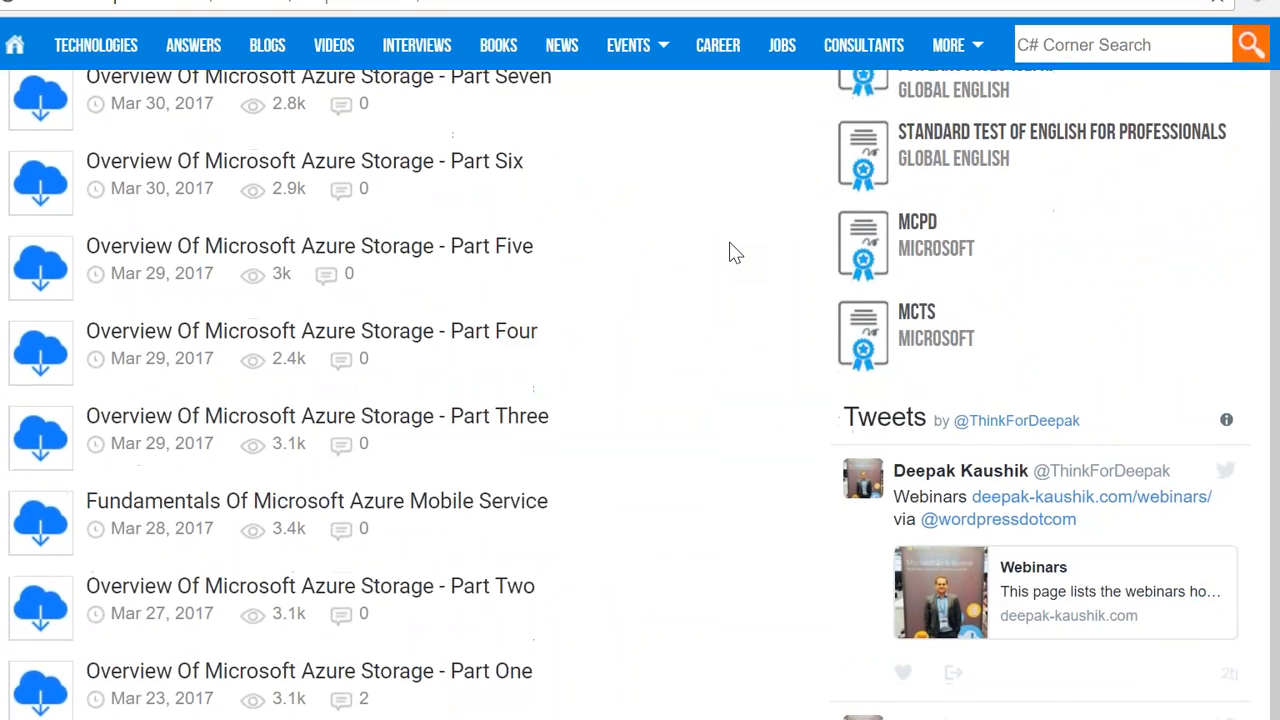
scroll(736, 253, down, 4)
scroll(736, 253, up, 3)
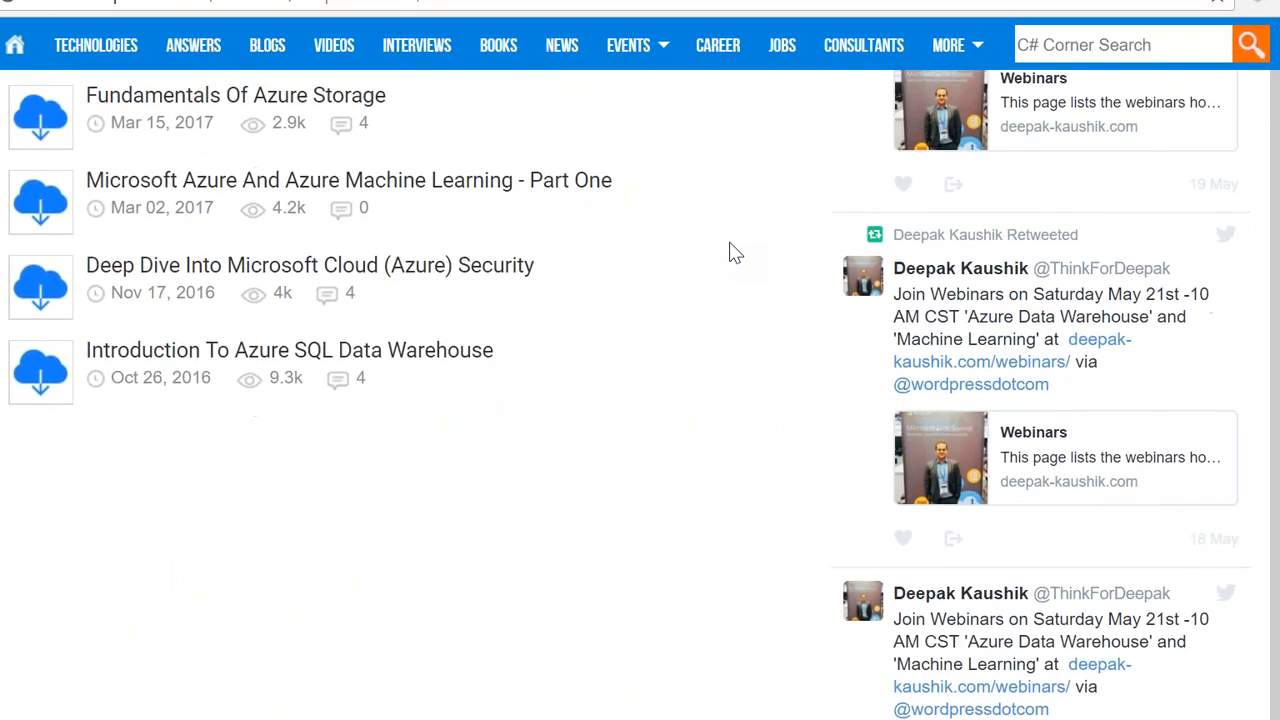
scroll(731, 251, up, 12)
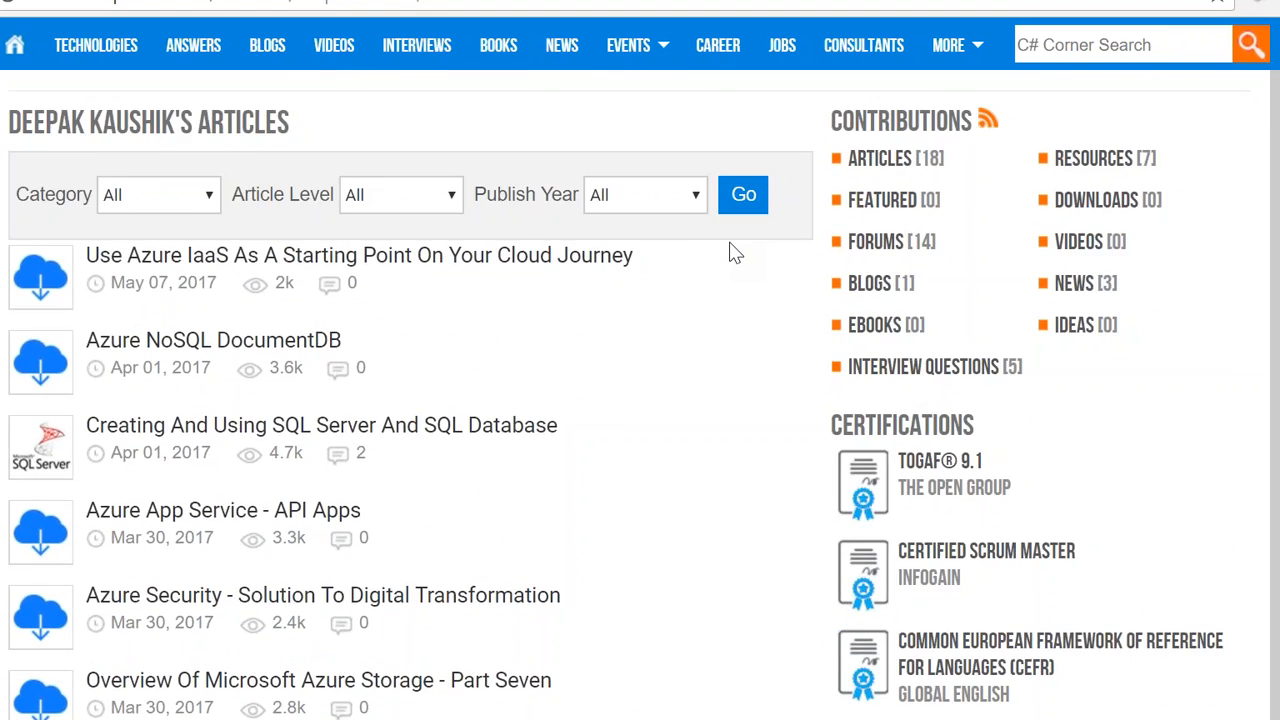
scroll(731, 243, up, 3)
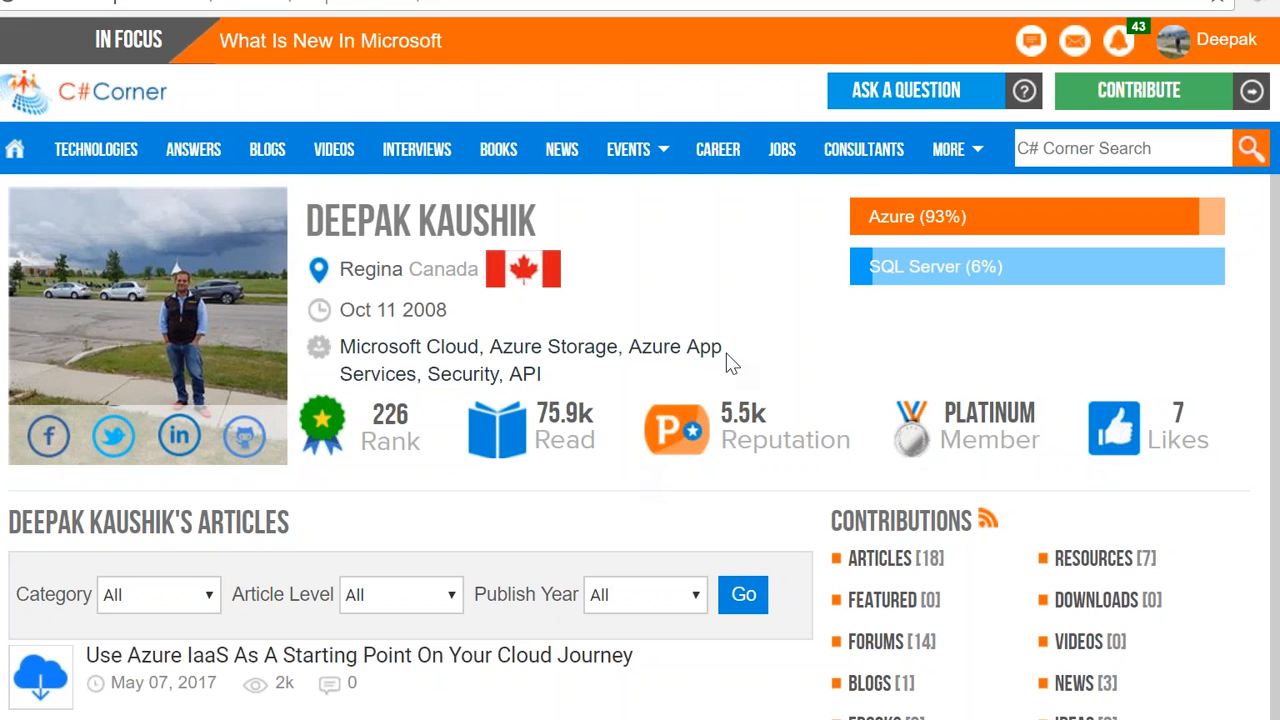
scroll(729, 363, down, 6)
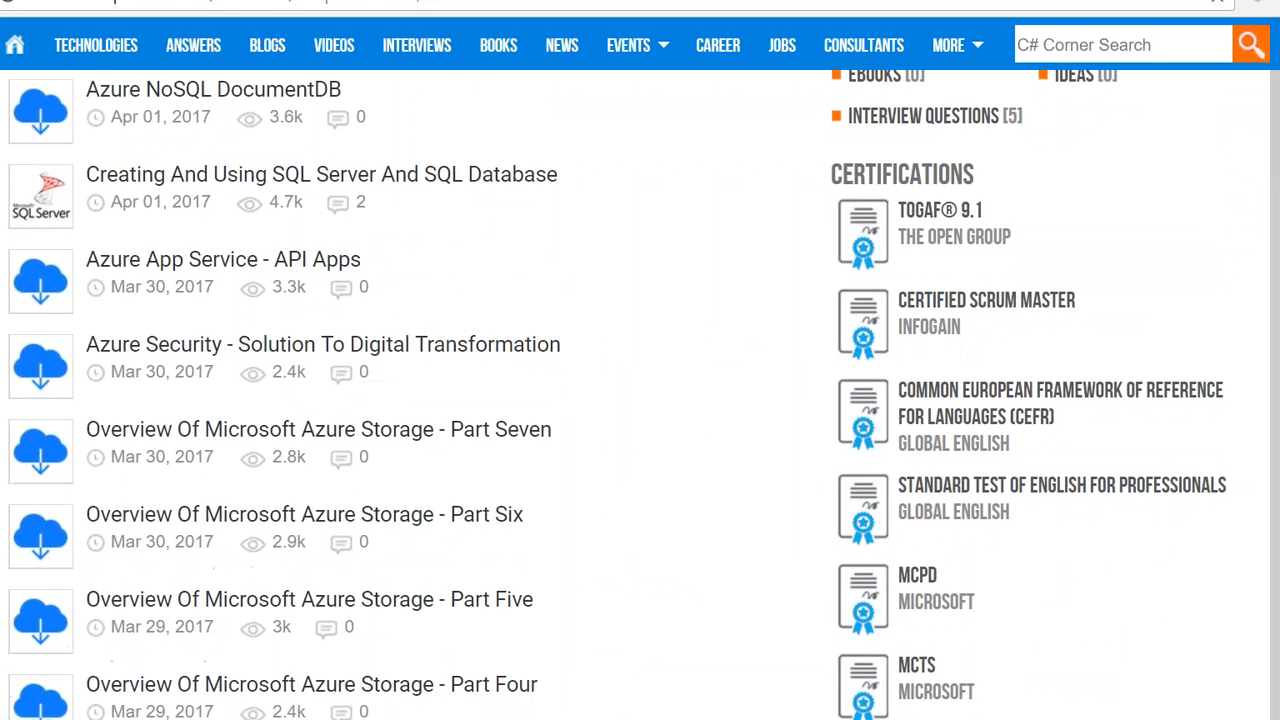
scroll(640, 400, down, 10)
scroll(640, 400, up, 7)
scroll(840, 372, up, 10)
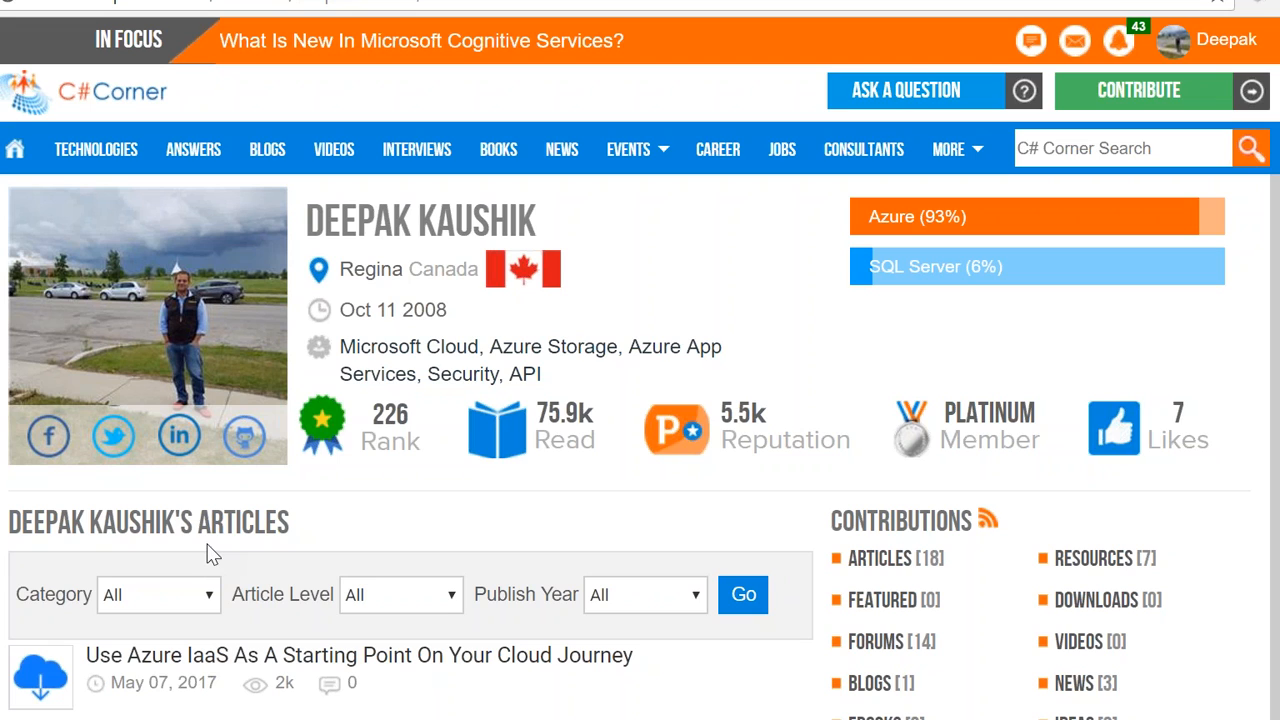
mouse_move(630, 152)
scroll(640, 400, down, 7)
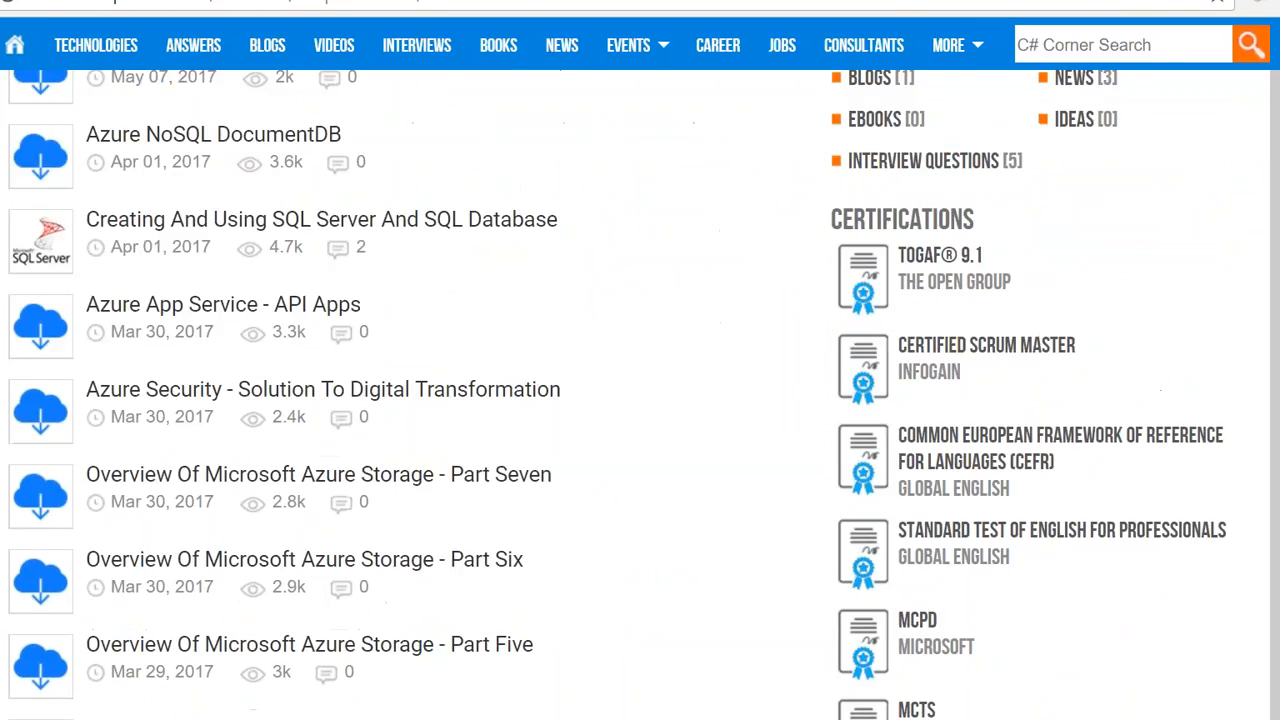
scroll(640, 400, up, 6)
scroll(640, 400, down, 7)
scroll(640, 400, up, 8)
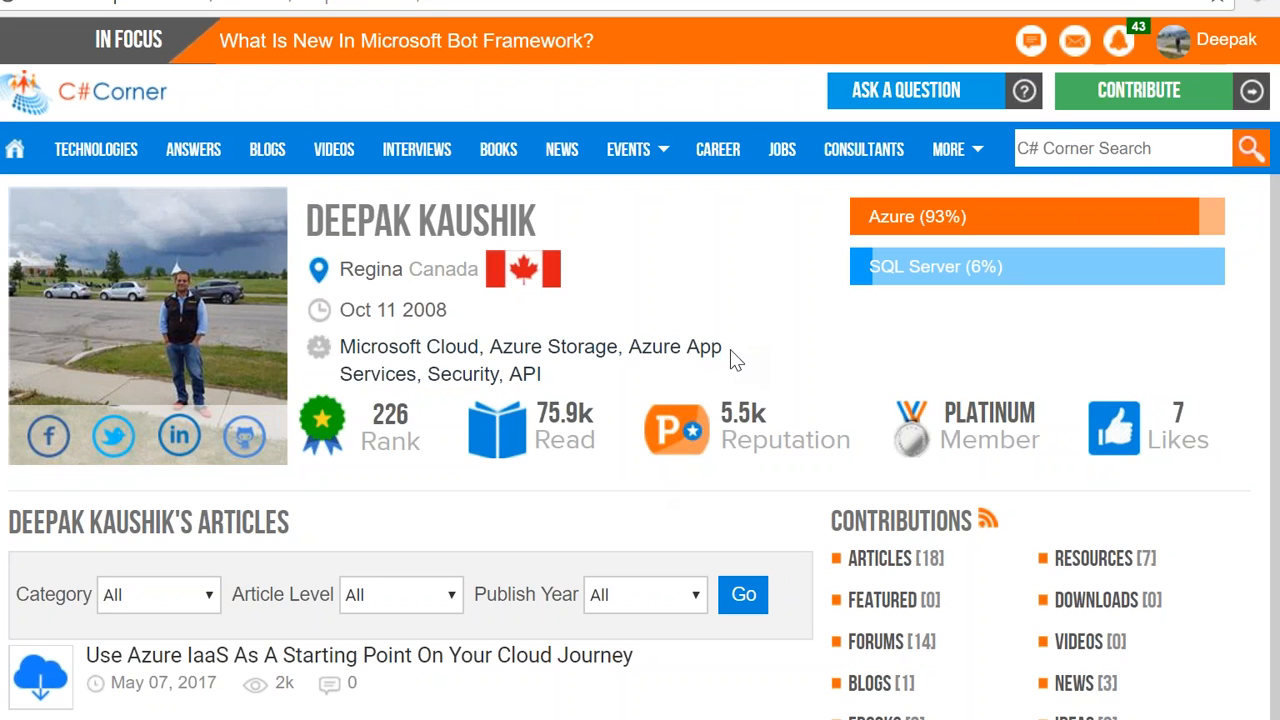
Step: Open the account's recent activity page, return to the member profile and examine its bio, awards, recent posts and certifications
mouse_move(1200, 50)
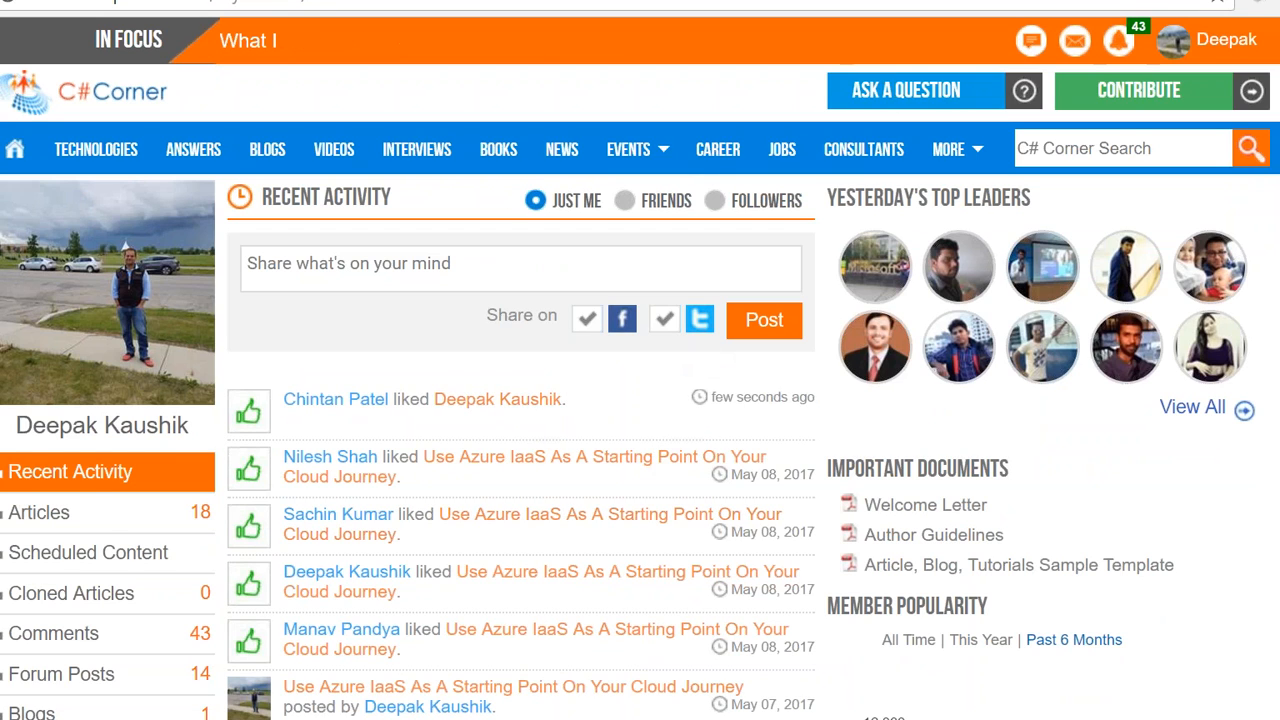
mouse_move(1199, 48)
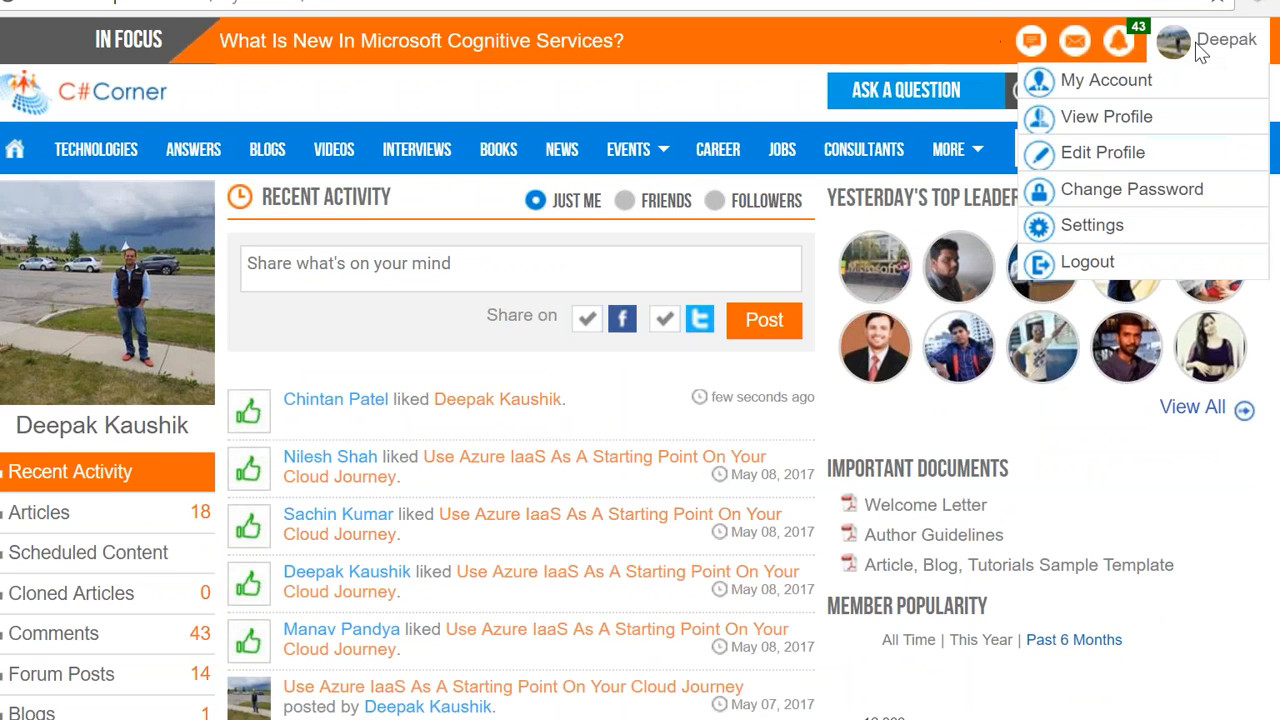
click(1092, 122)
scroll(640, 400, down, 7)
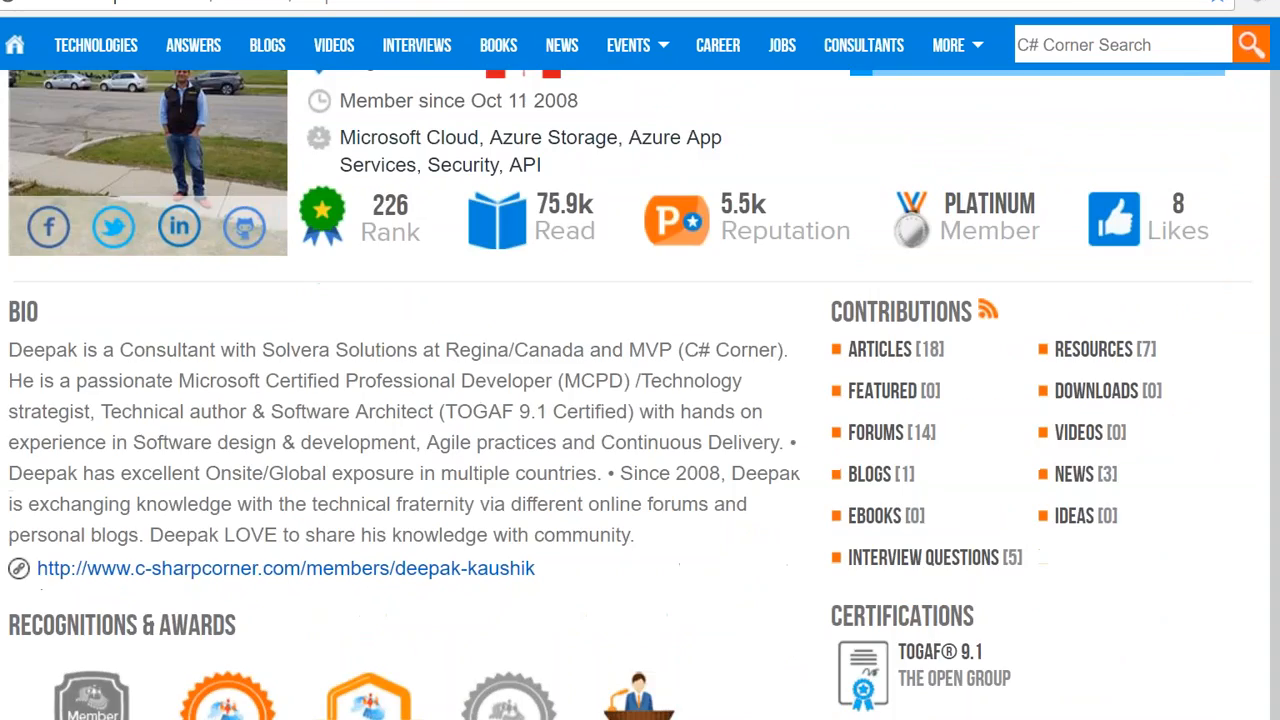
scroll(300, 300, up, 1)
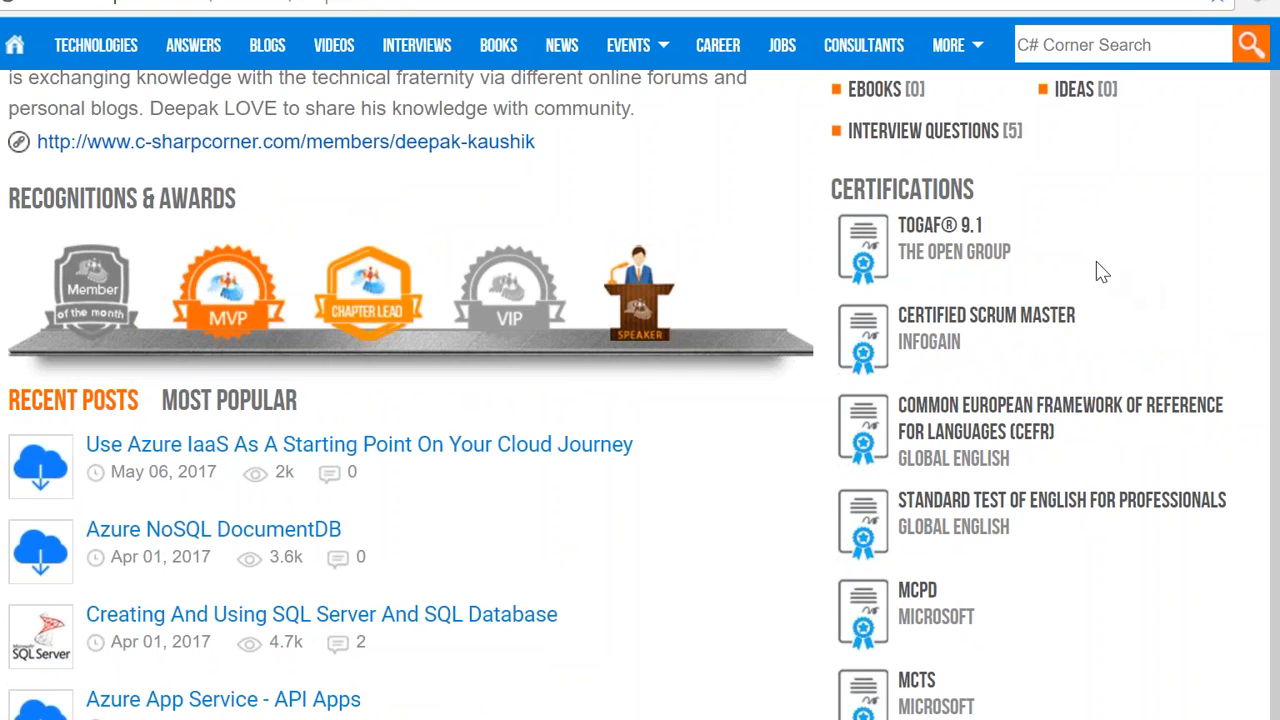
scroll(640, 360, up, 6)
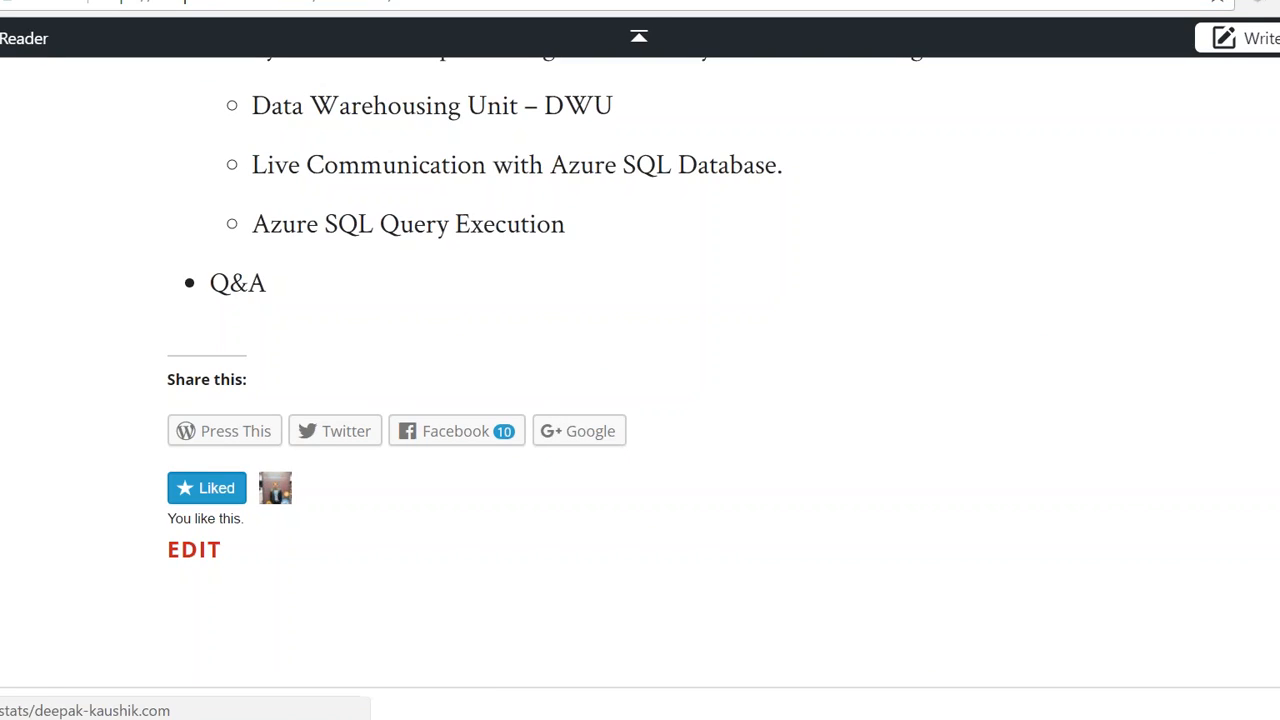
Step: Switch to the presenter's WordPress site, go from the webinar page to its home page and look through the event photos
click(2, 38)
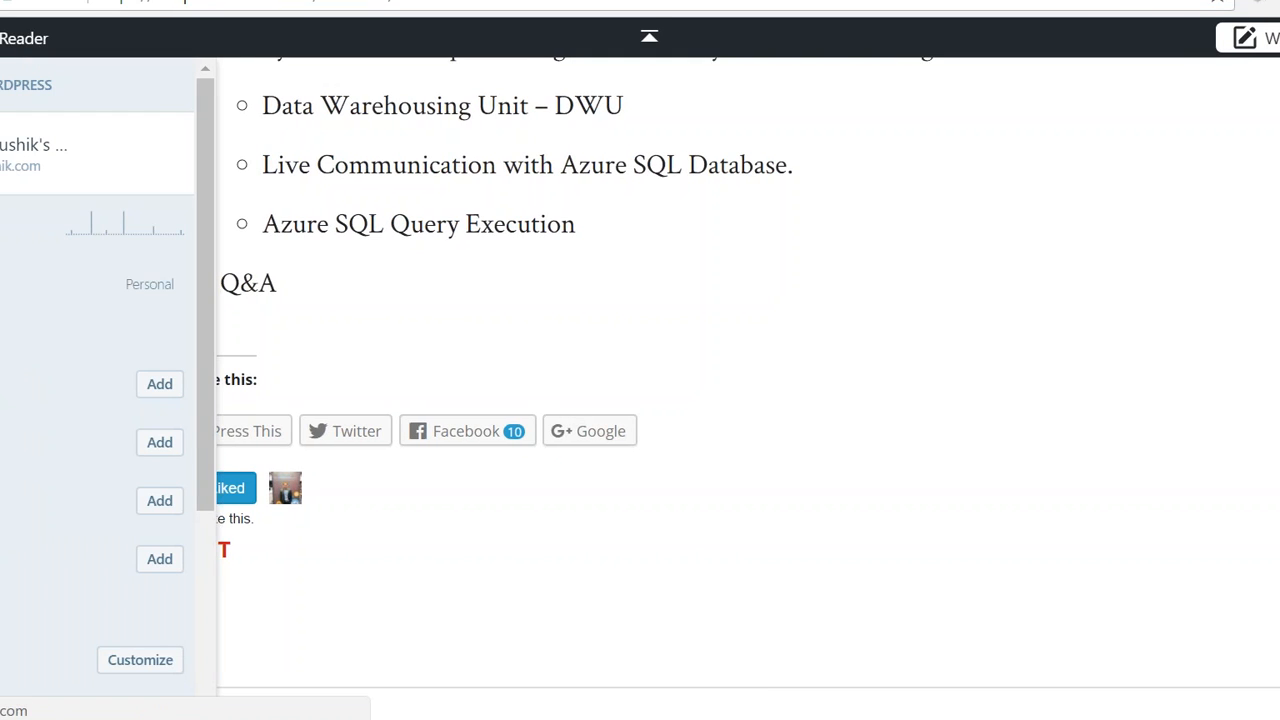
click(4, 154)
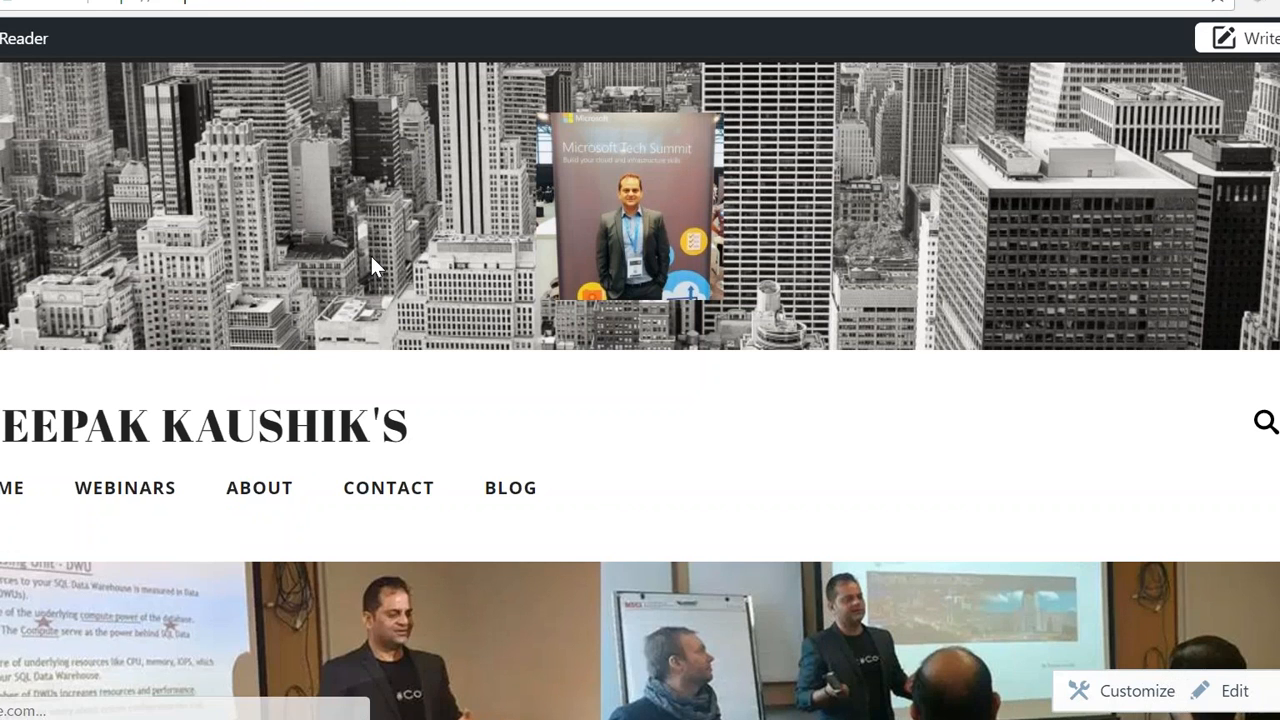
scroll(370, 253, down, 3)
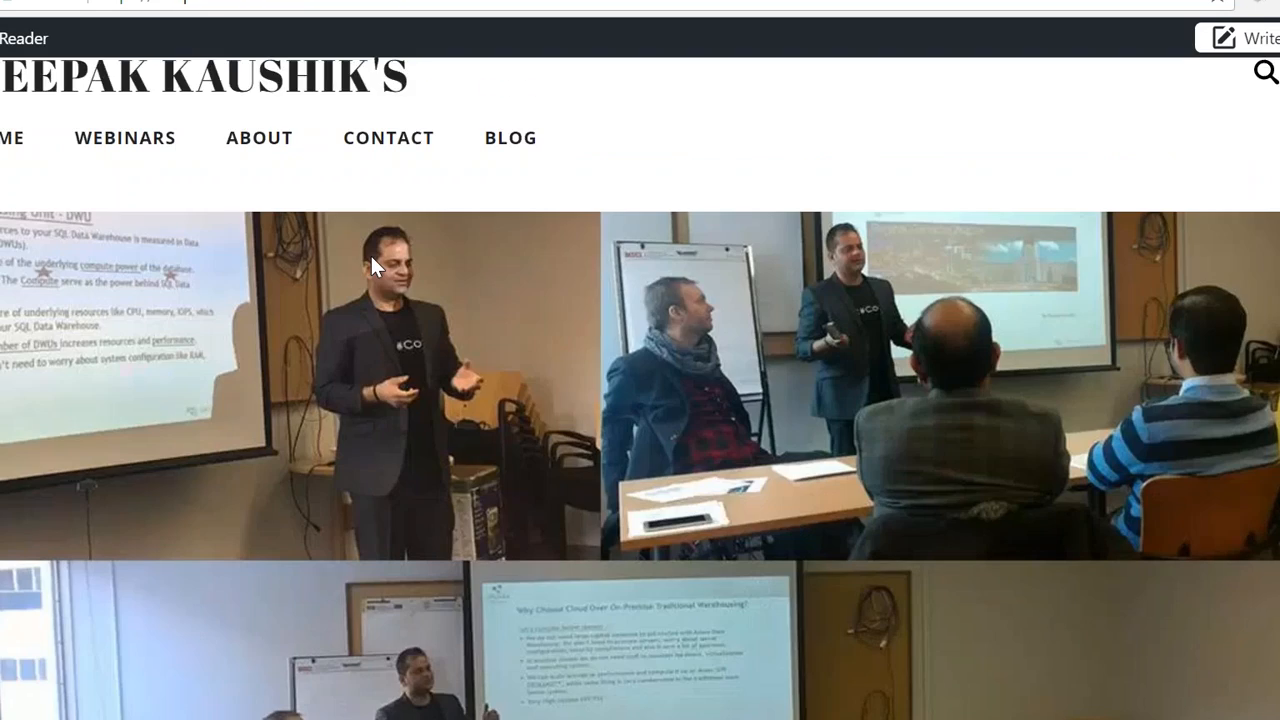
scroll(370, 253, down, 2)
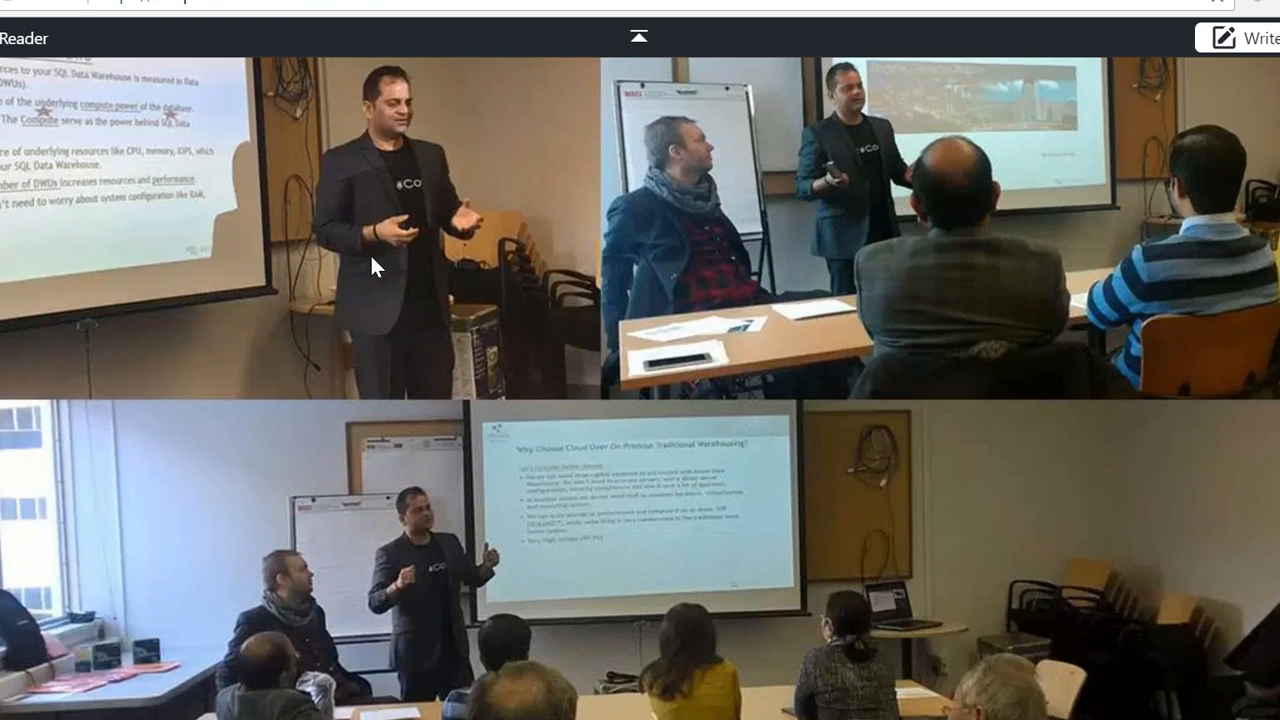
scroll(370, 253, down, 2)
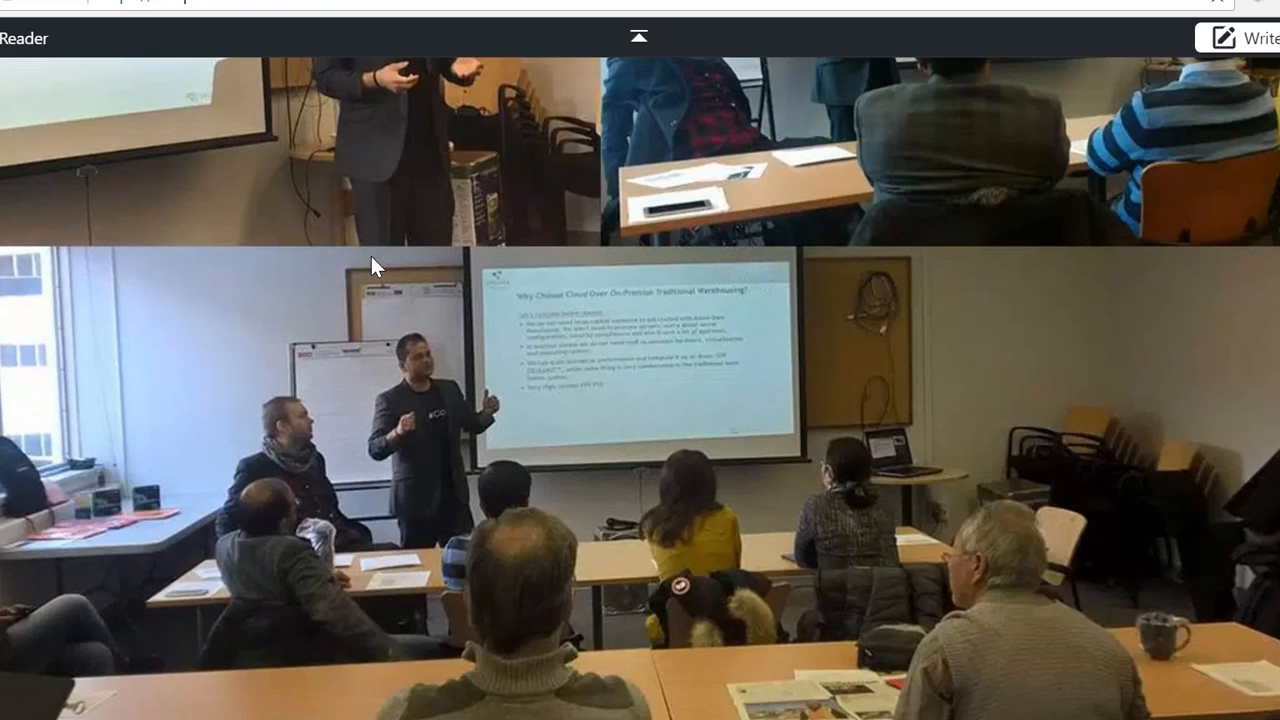